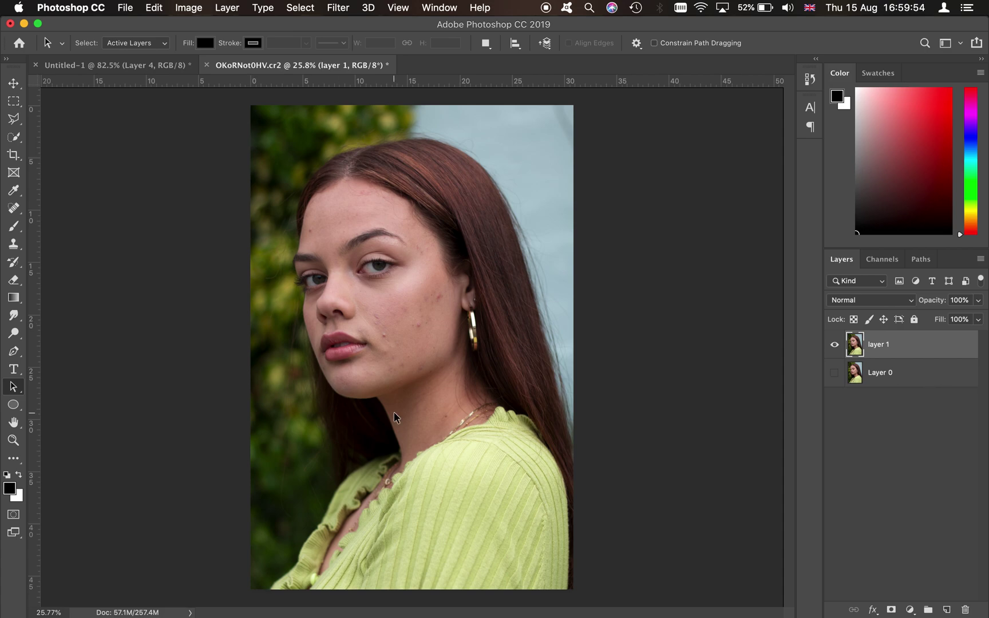
Step: Remove the existing colour layer and duplicate layer 1 twice
key(super+z)
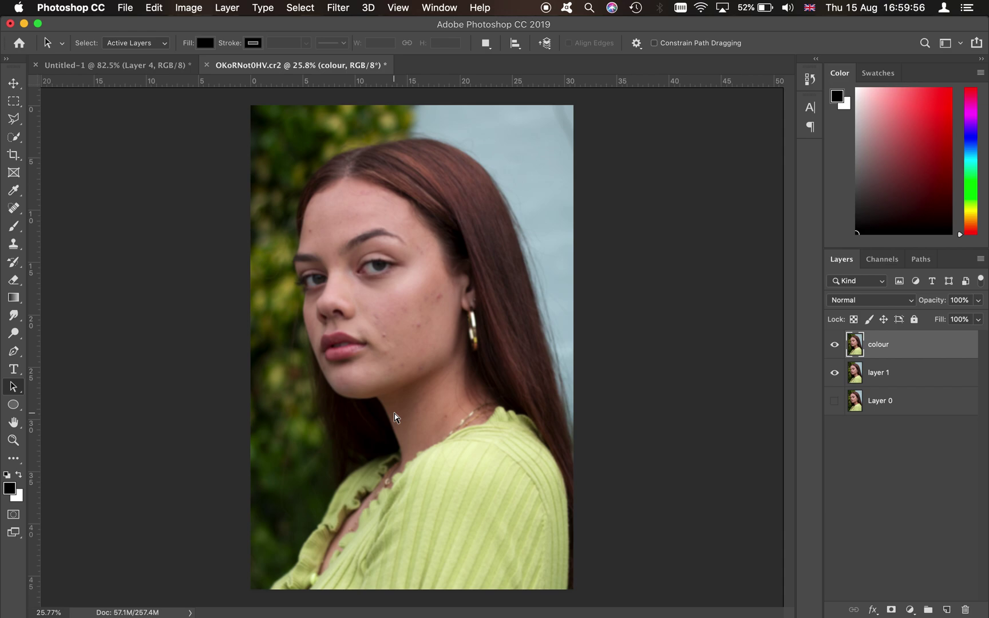
key(Delete)
key(super+j)
key(super+j)
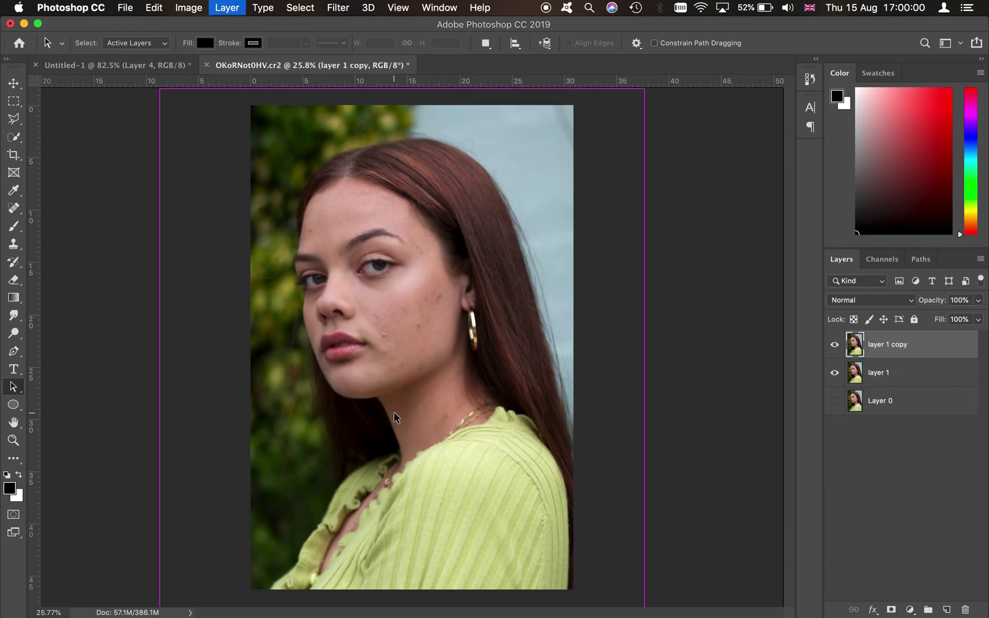
Step: Rename the lower copy of layer 1 as colour and the upper copy as texture, leaving the colour layer selected
double_click(889, 372)
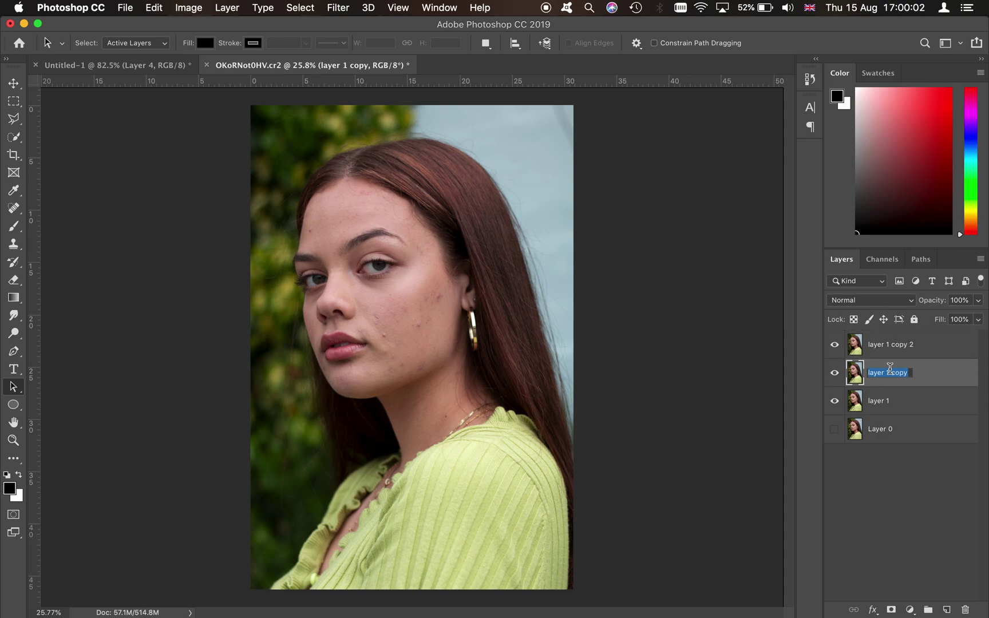
text(coloir)
key(BackSpace)
key(BackSpace)
text(ur)
key(Return)
double_click(903, 347)
text(texture)
key(Return)
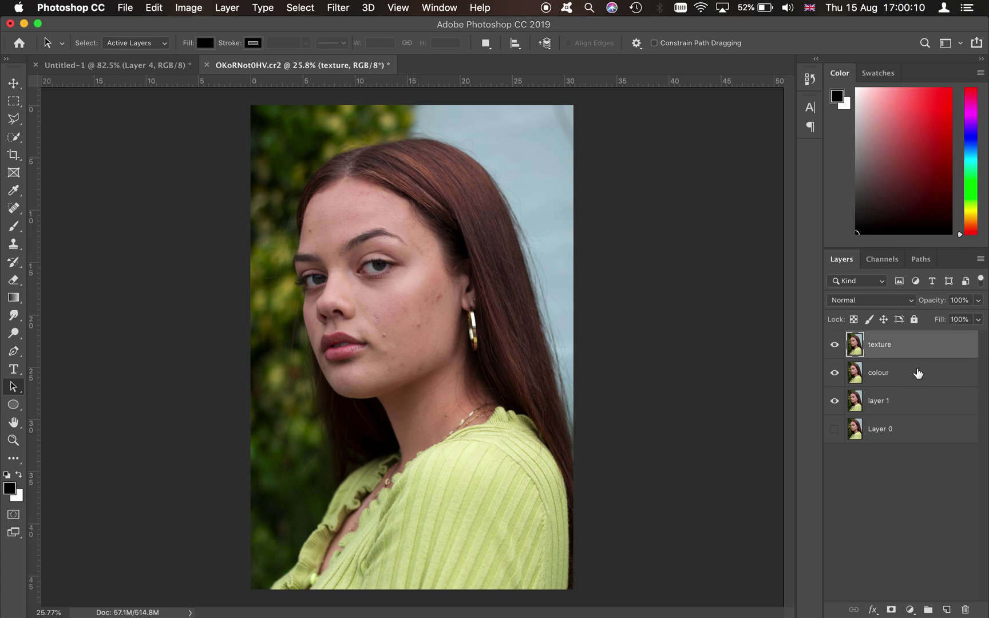
click(916, 373)
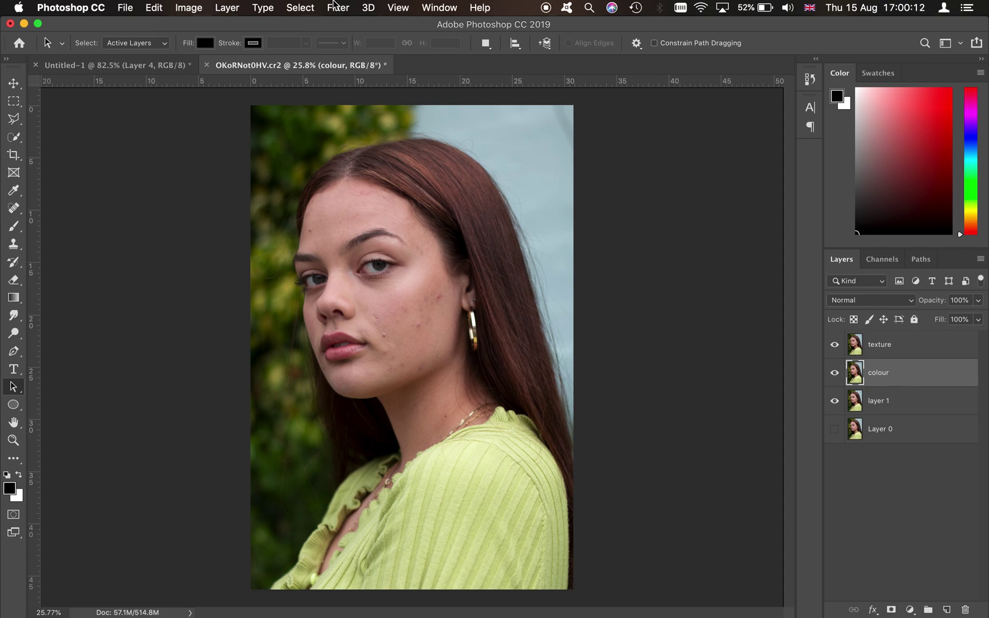
click(336, 7)
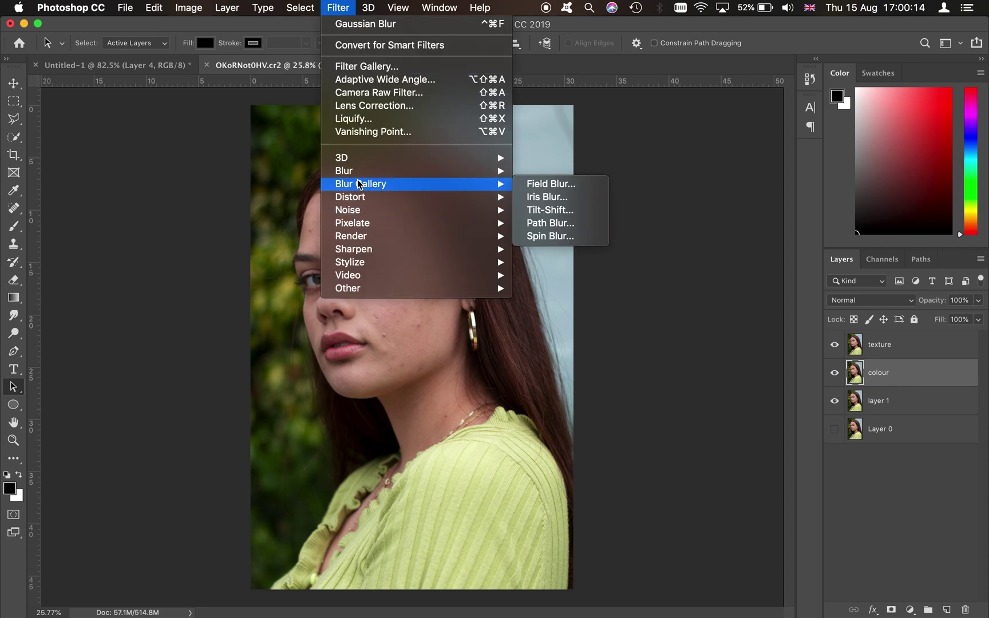
mouse_move(363, 176)
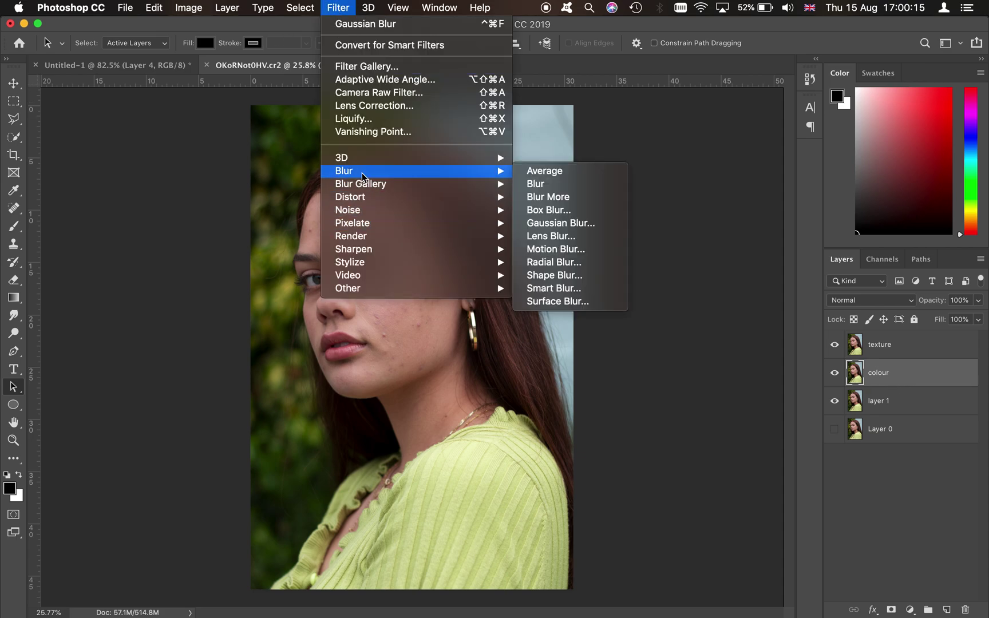
click(573, 225)
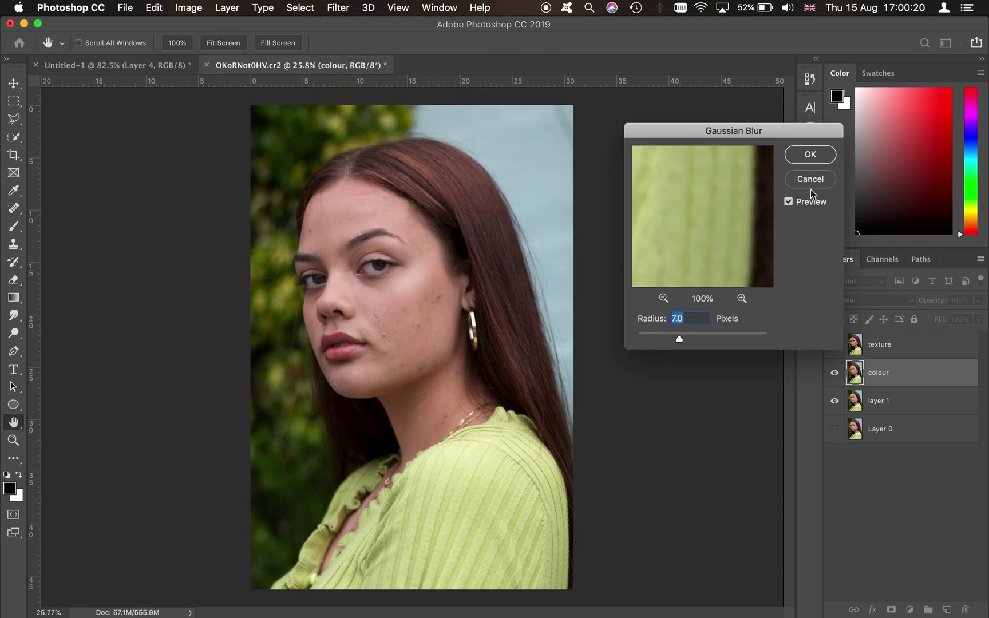
key(Return)
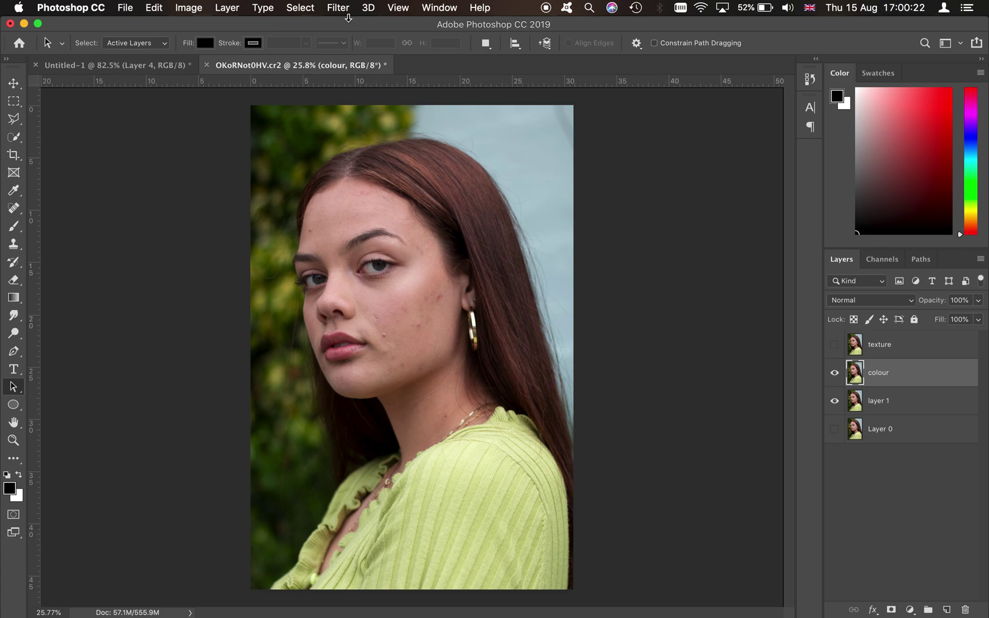
Step: Blur the colour layer with a Gaussian Blur at a radius of 9.9 pixels
click(342, 8)
mouse_move(352, 171)
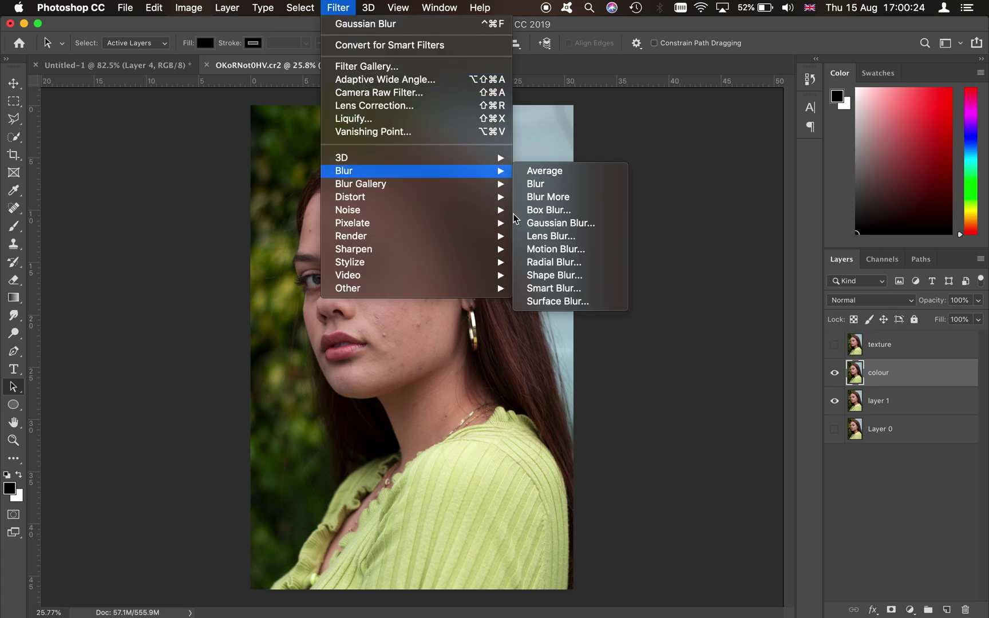
click(568, 222)
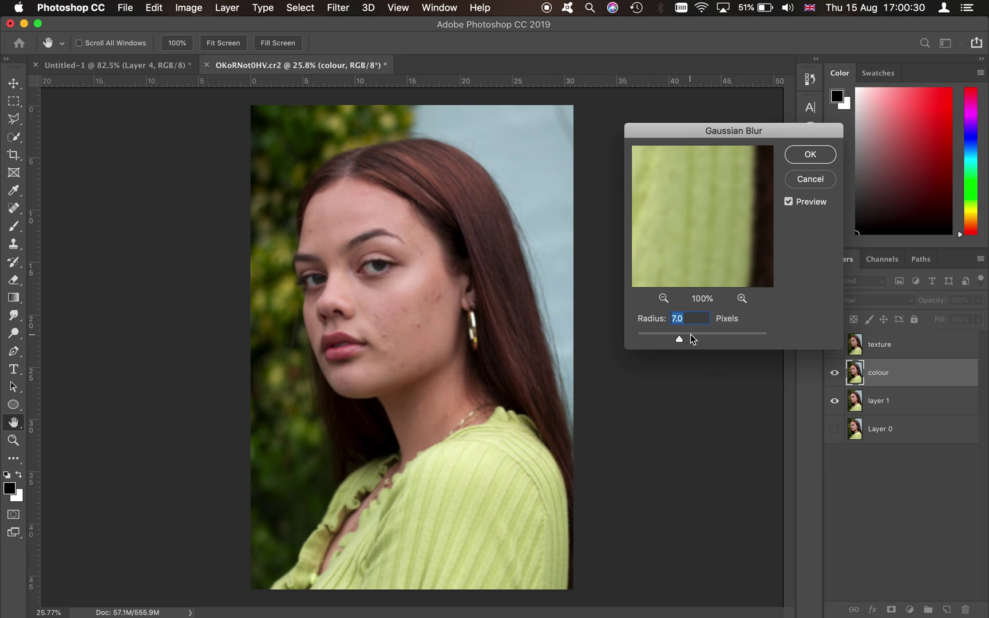
click(707, 339)
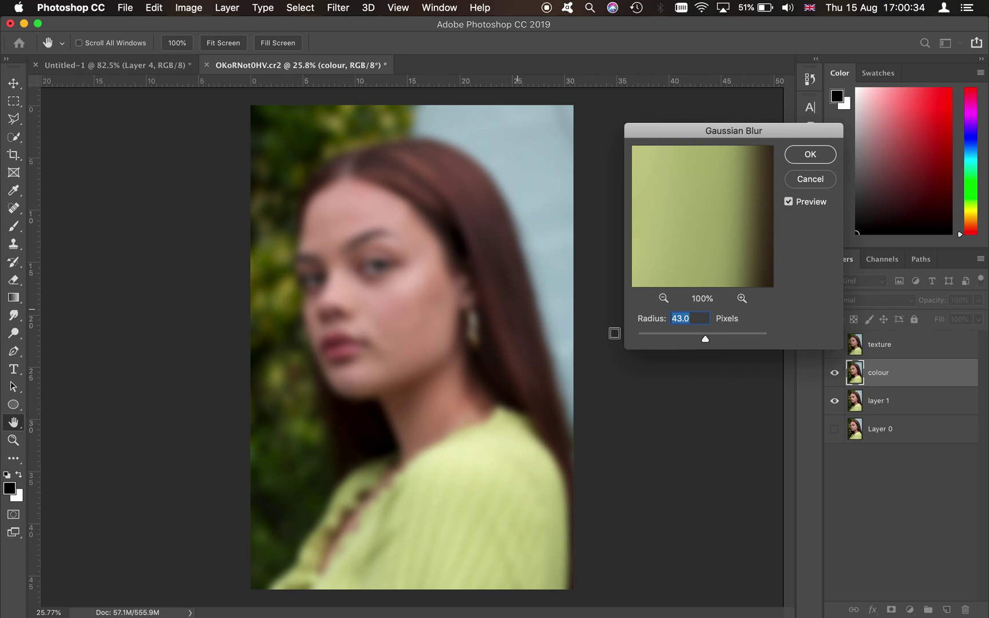
drag(705, 338, 689, 337)
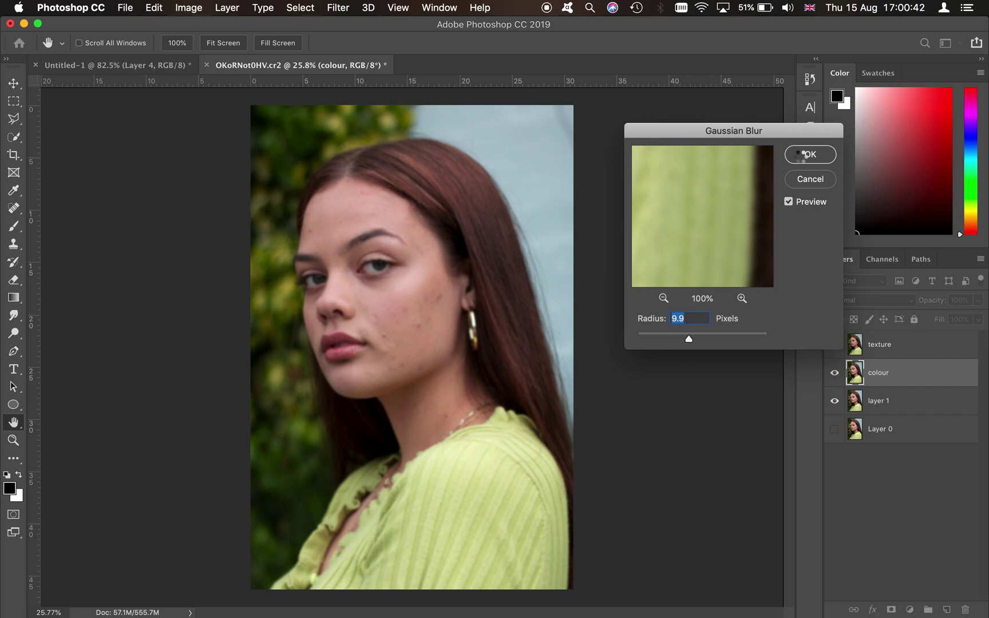
click(801, 156)
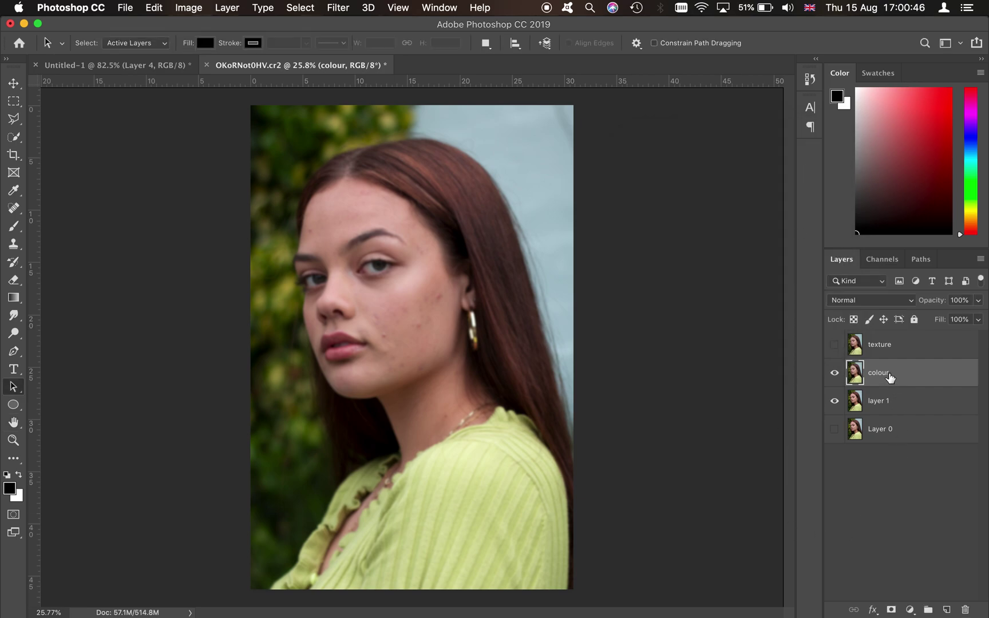
Step: Show the texture layer and use Apply Image on it with the colour layer as source, inverted, with Add blending
click(886, 346)
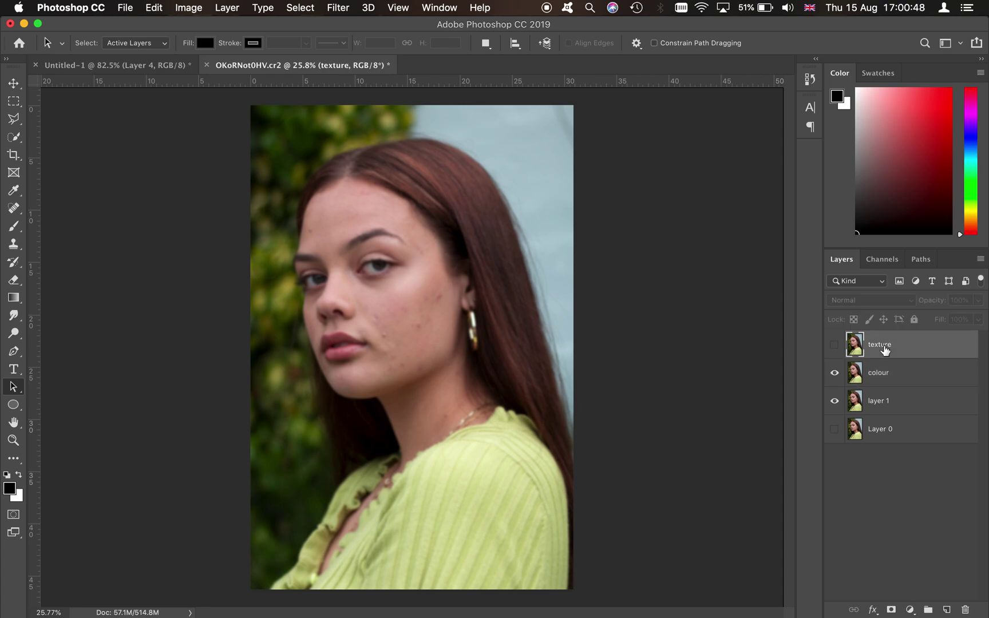
click(834, 345)
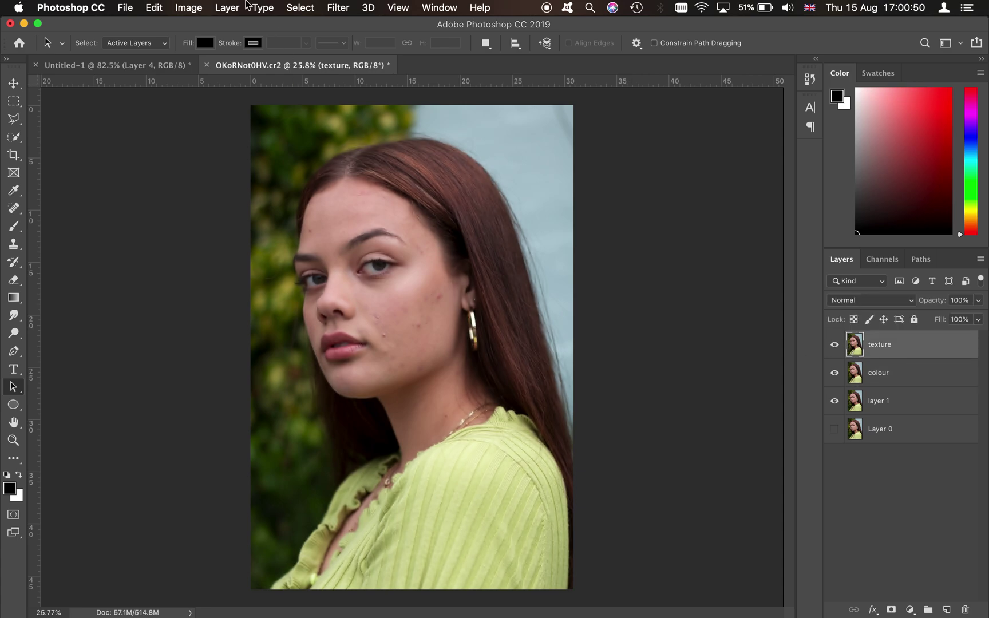
click(188, 7)
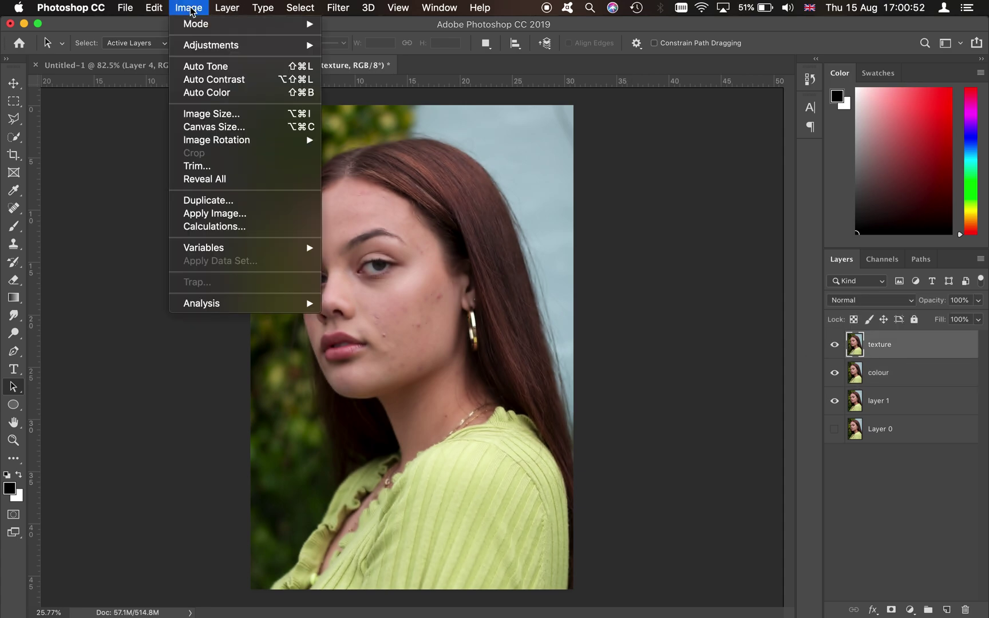
click(250, 214)
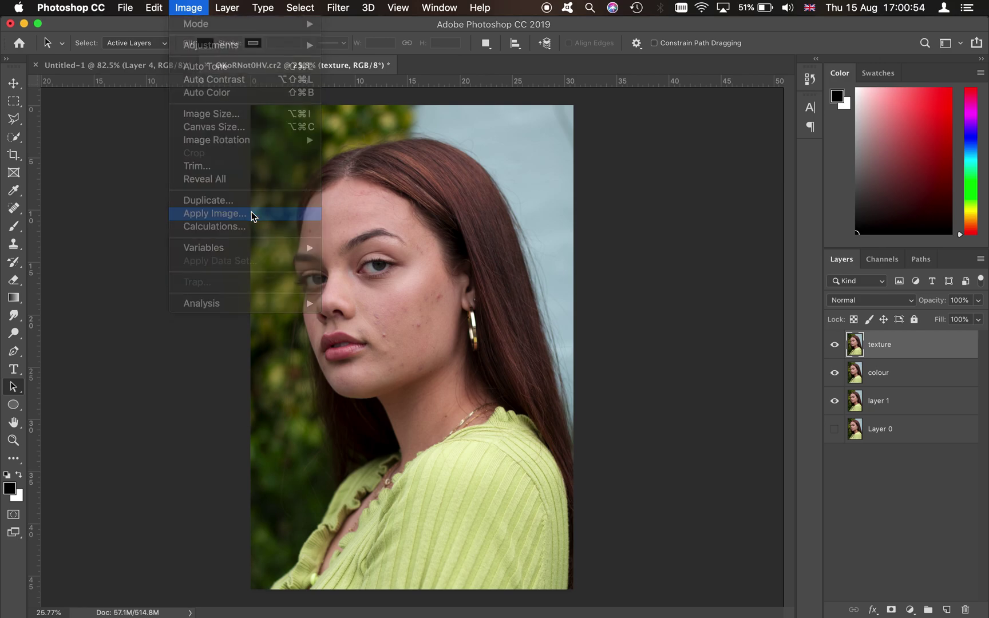
click(513, 195)
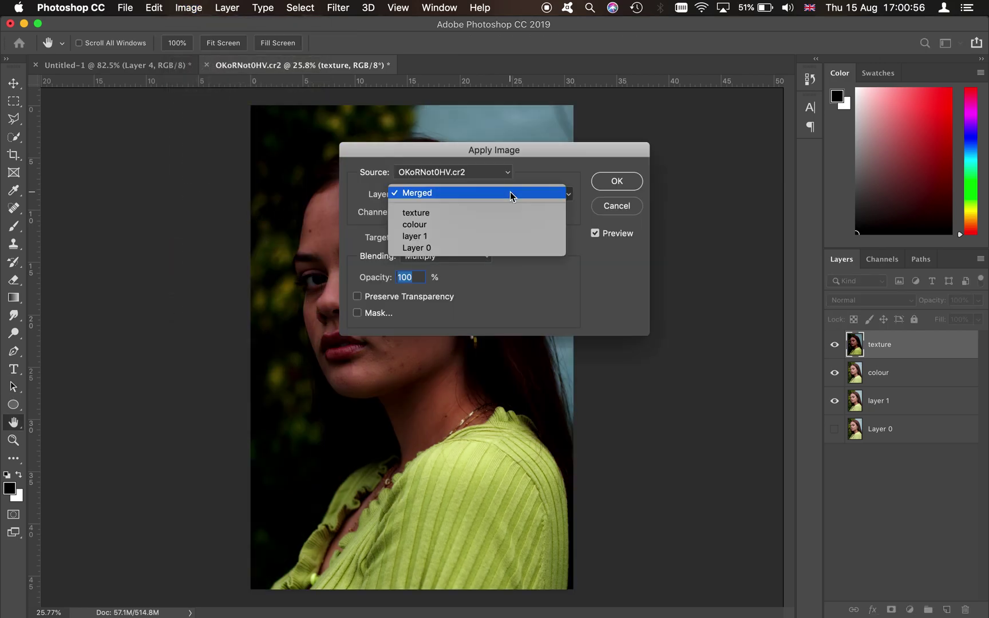
click(479, 231)
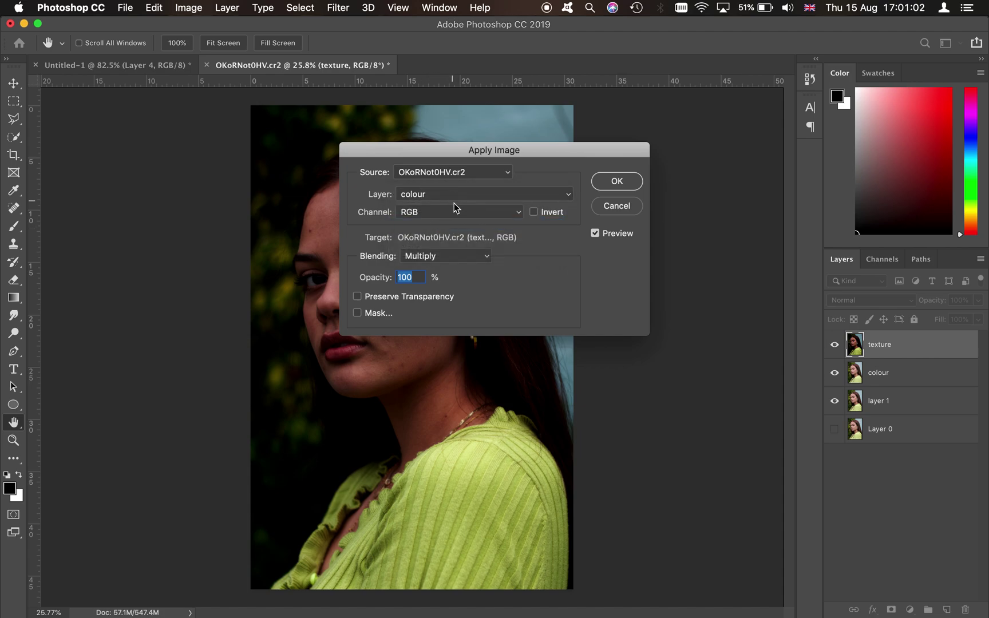
click(534, 211)
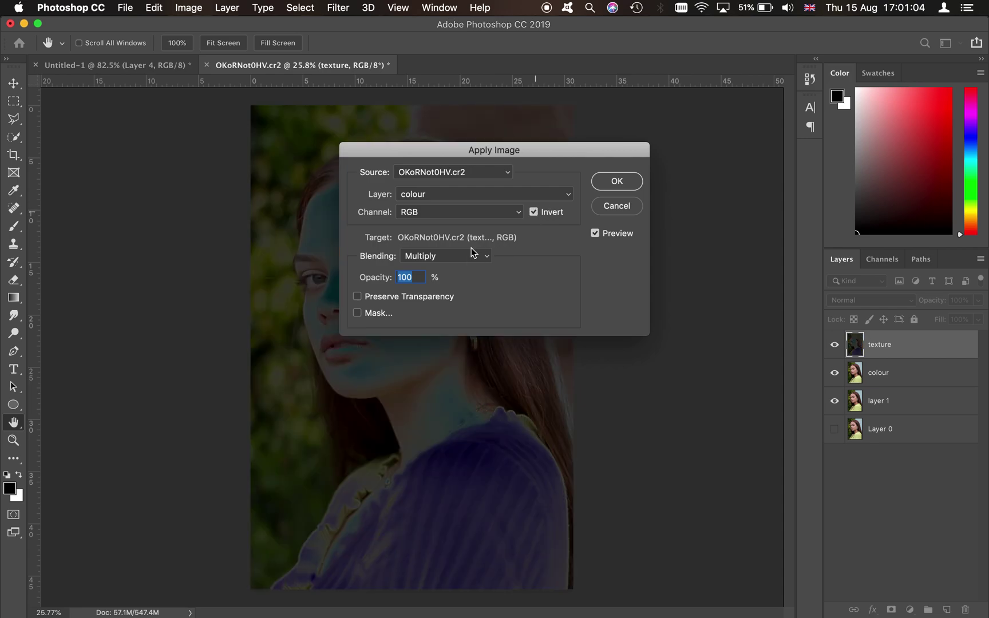
click(471, 255)
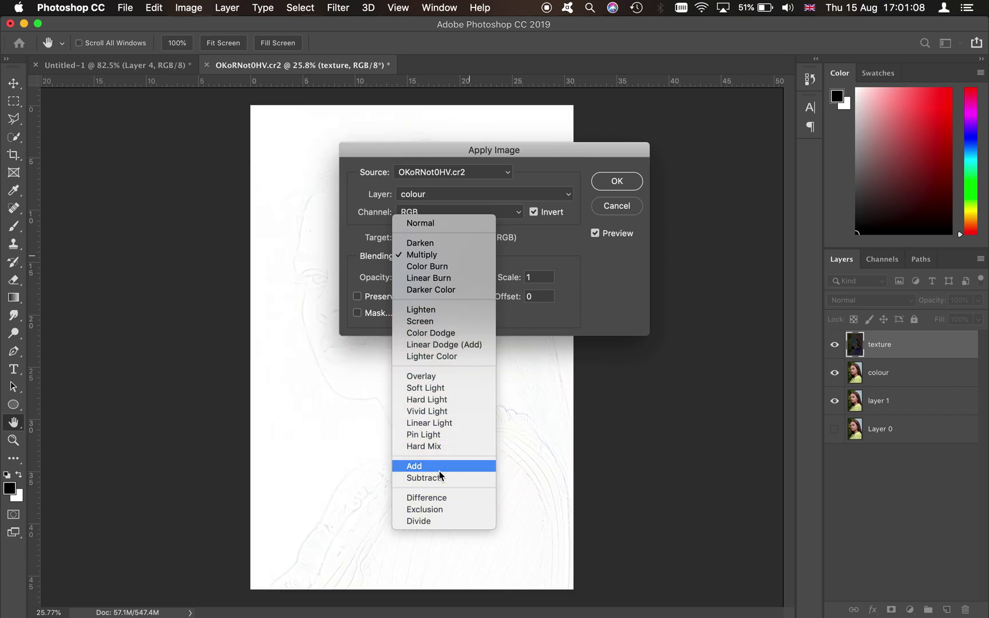
click(439, 472)
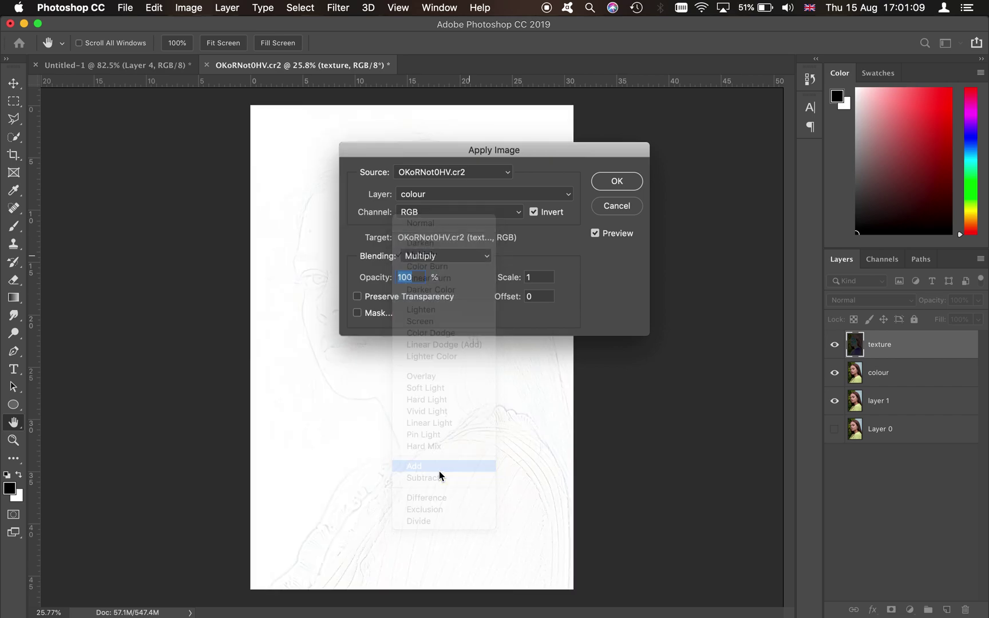
click(626, 185)
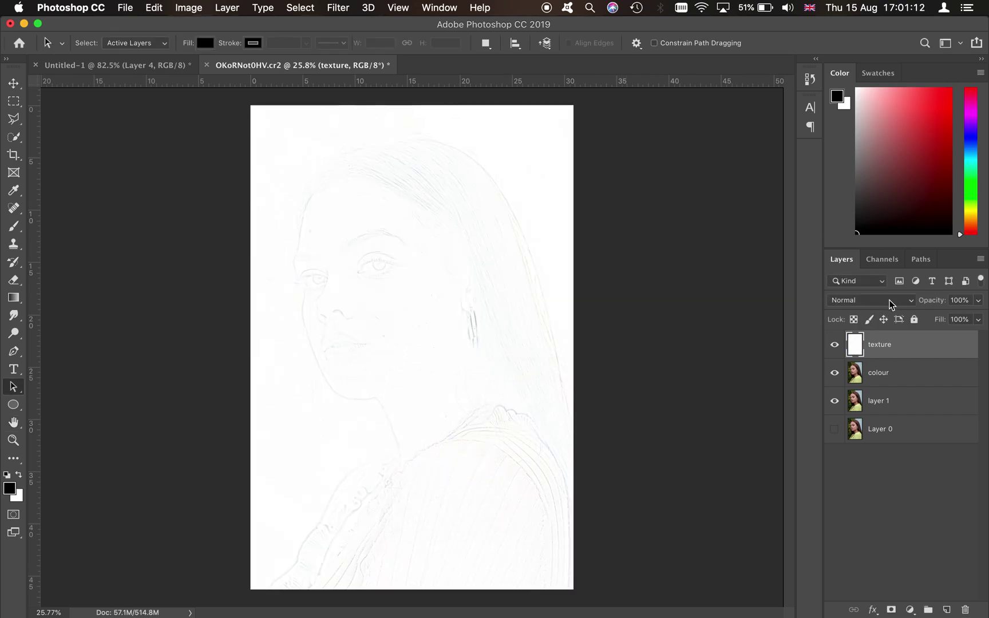
Step: Undo the last Apply Image and reapply the inverted colour layer to the texture layer with Add blending and Scale 2
click(891, 303)
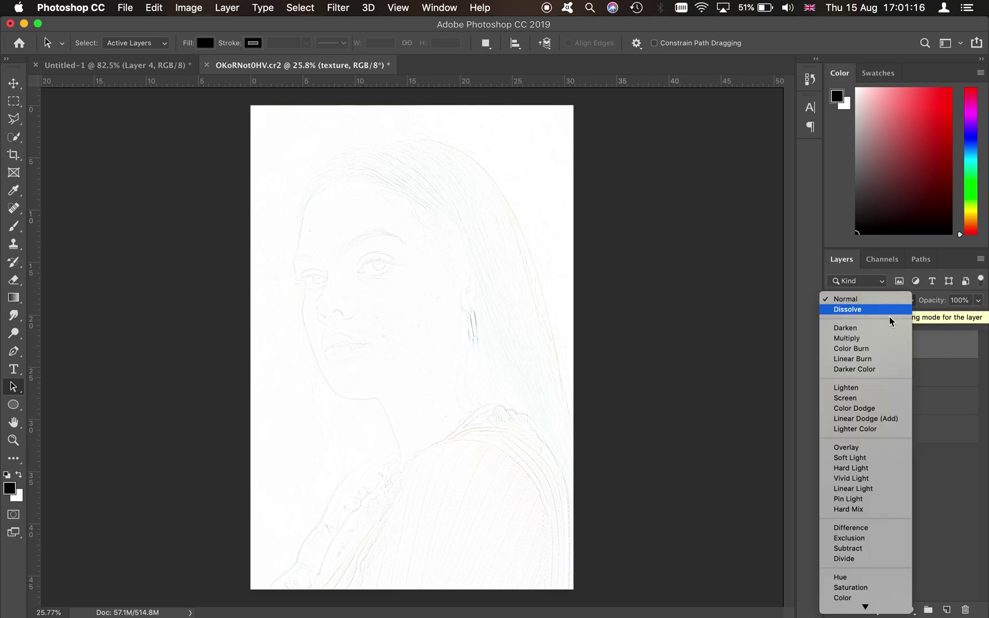
click(837, 270)
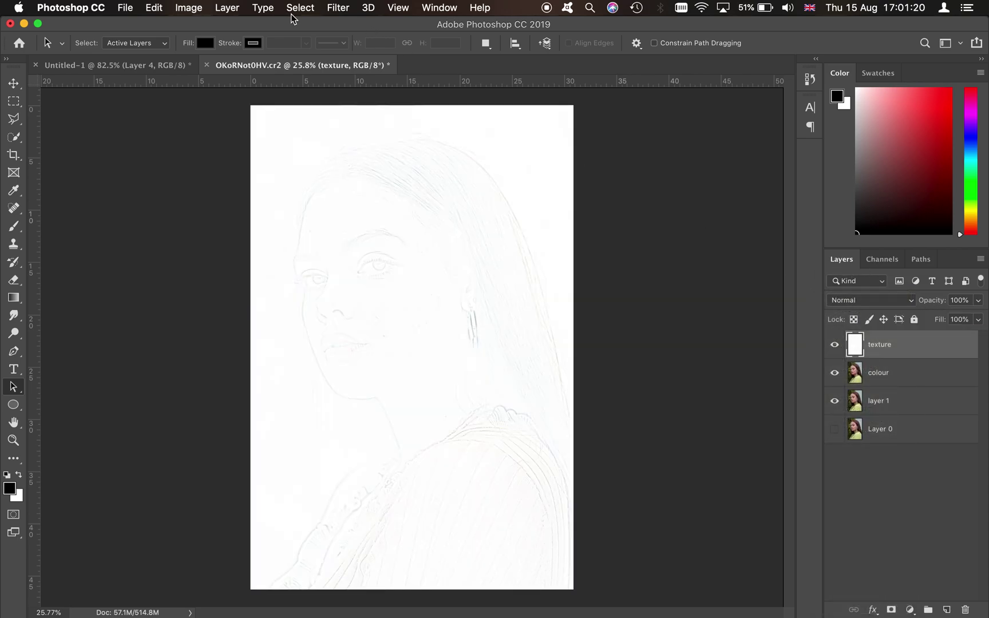
key(super+z)
click(338, 7)
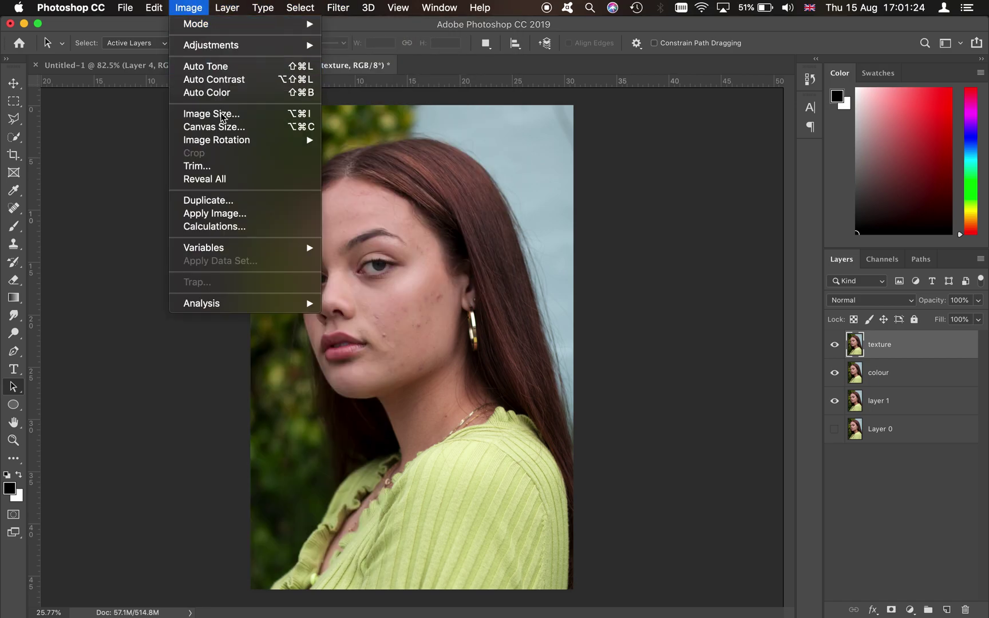
click(233, 216)
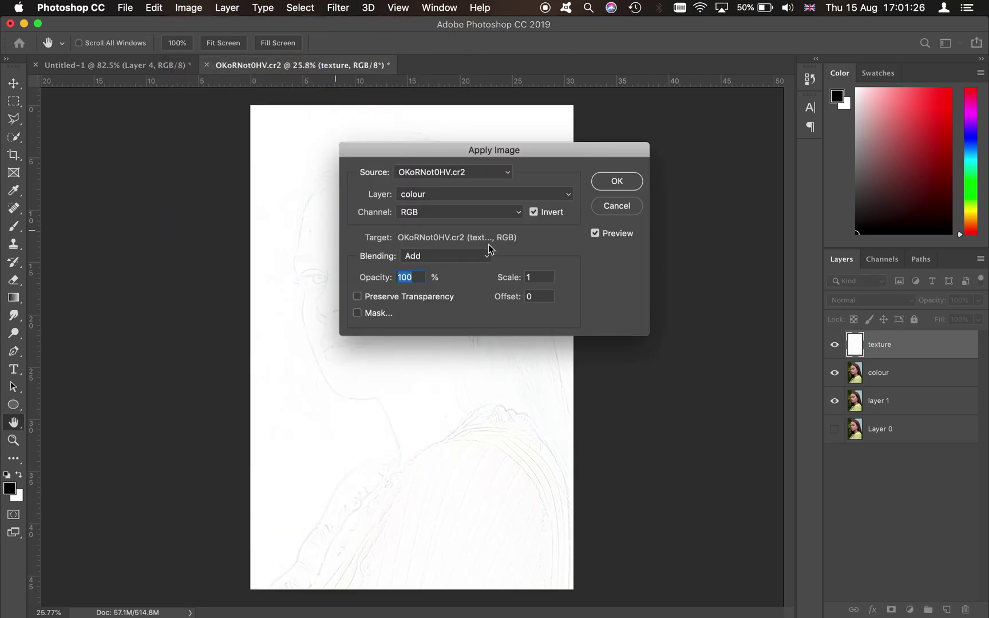
click(537, 277)
text(2)
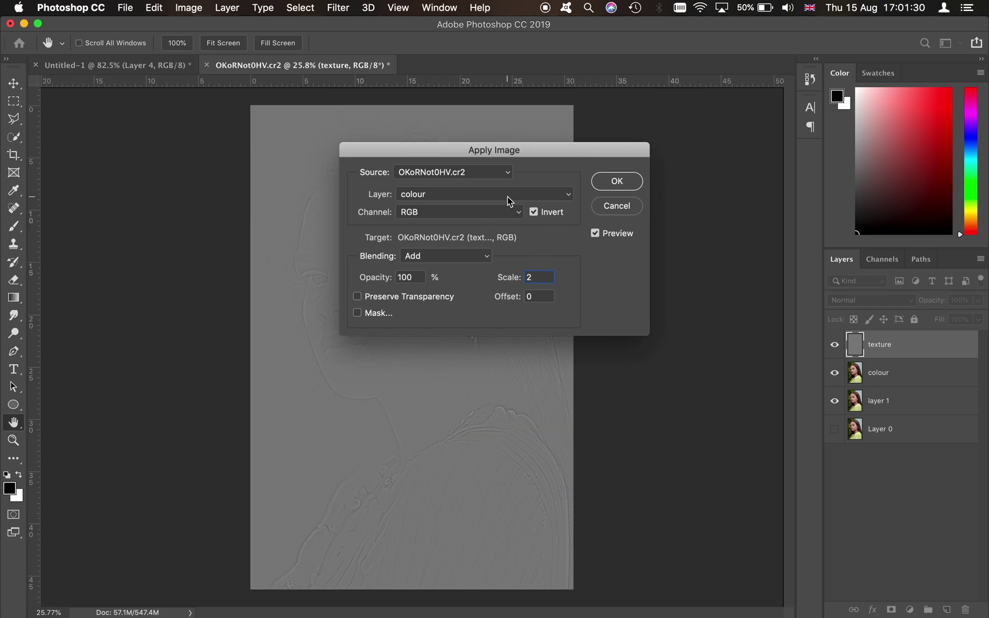
click(619, 181)
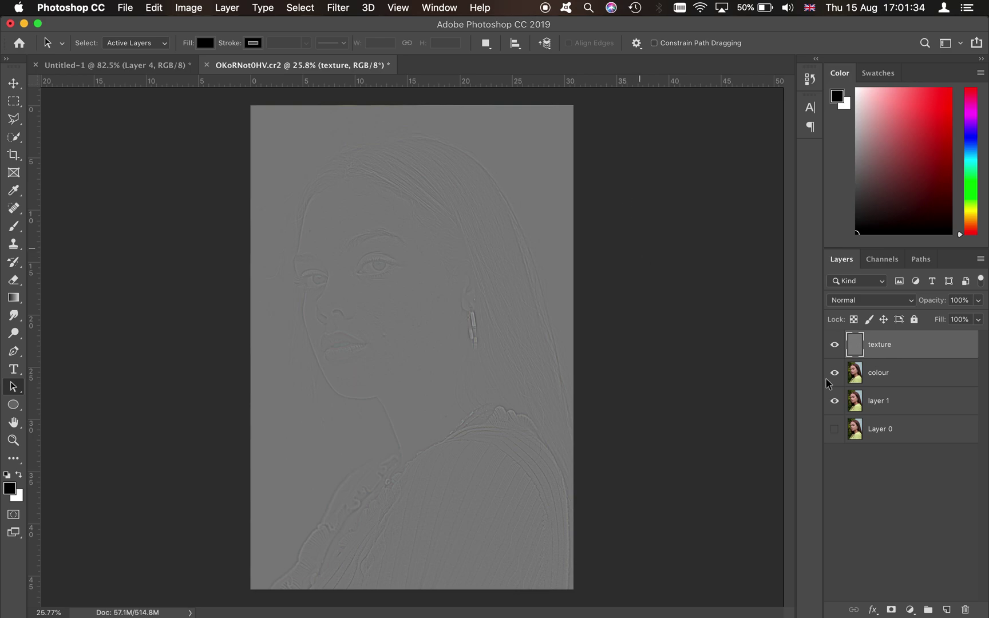
Step: Set the texture layer's blending mode to Linear Light
click(876, 300)
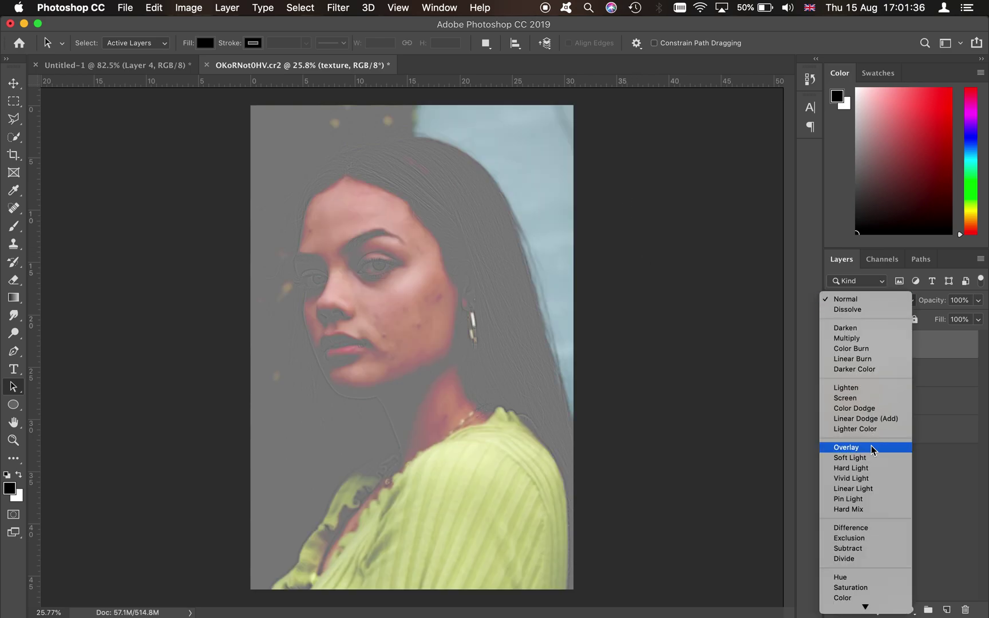
click(861, 492)
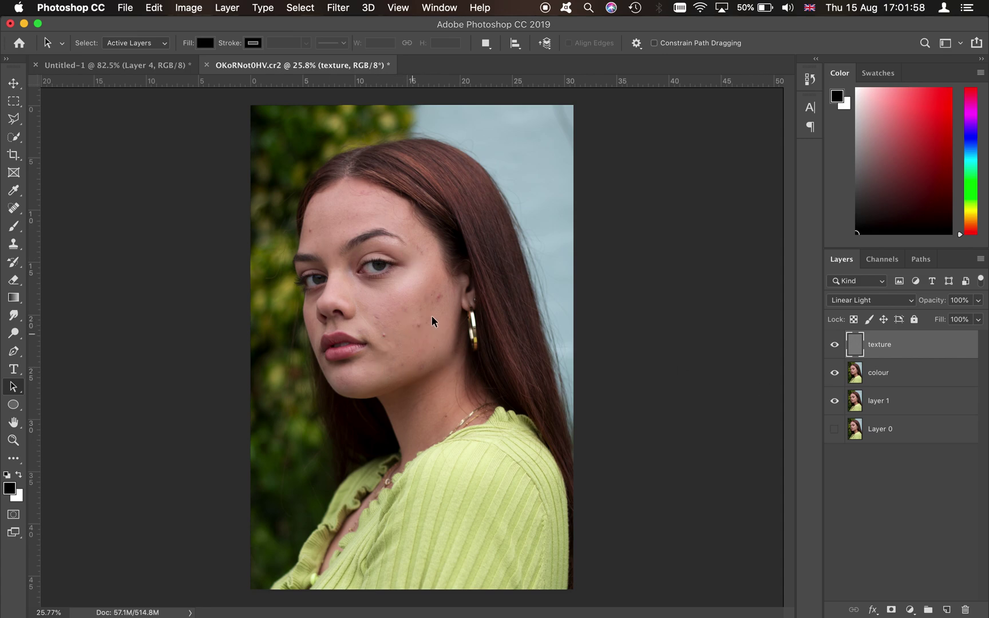
Step: Choose the Clone Stamp tool for the texture layer and set its soft brush to 200 px
scroll(412, 319, up, 3)
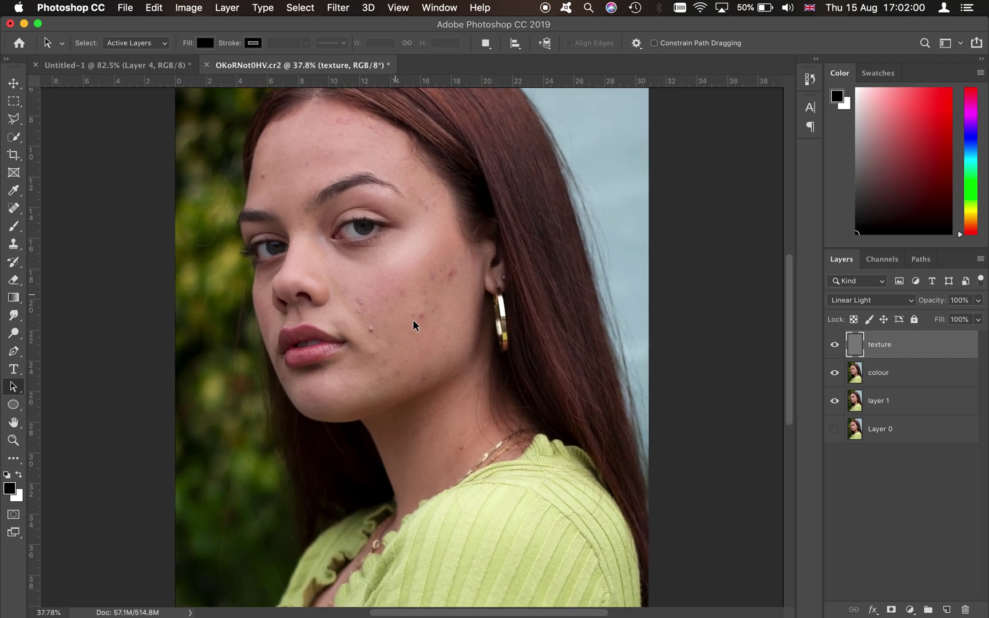
scroll(412, 320, up, 1)
scroll(412, 319, up, 2)
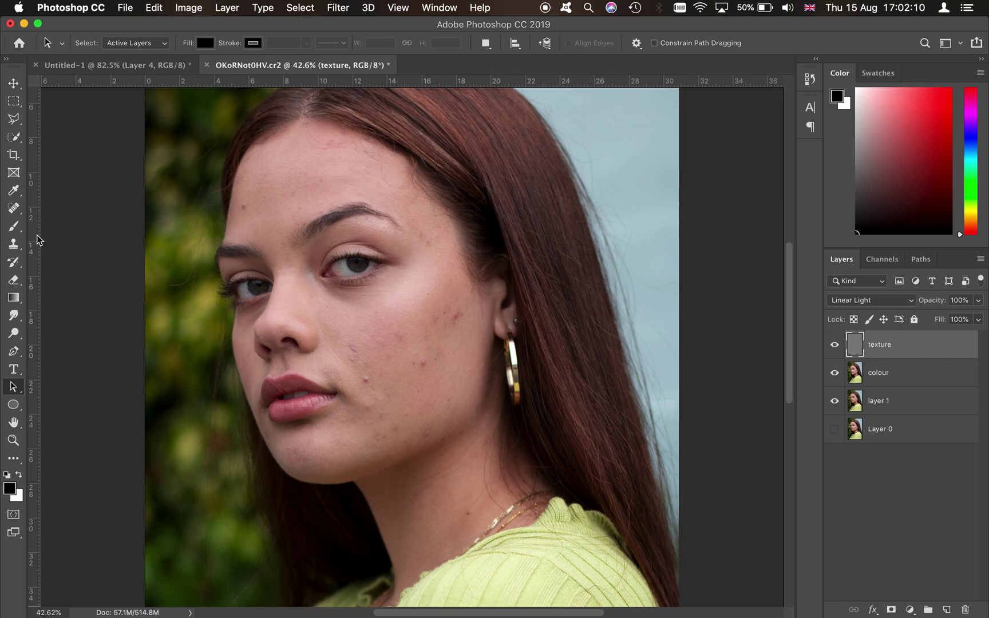
click(15, 246)
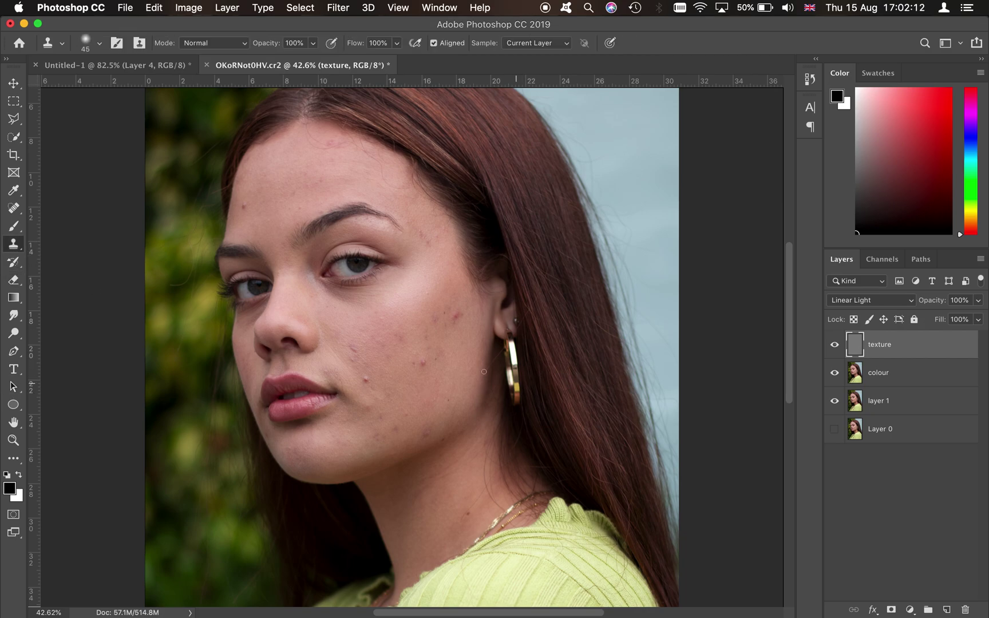
key(bracketright)
key(bracketright)
key(bracketright)
key(bracketright)
key(bracketright)
key(bracketright)
key(bracketright)
right_click(450, 364)
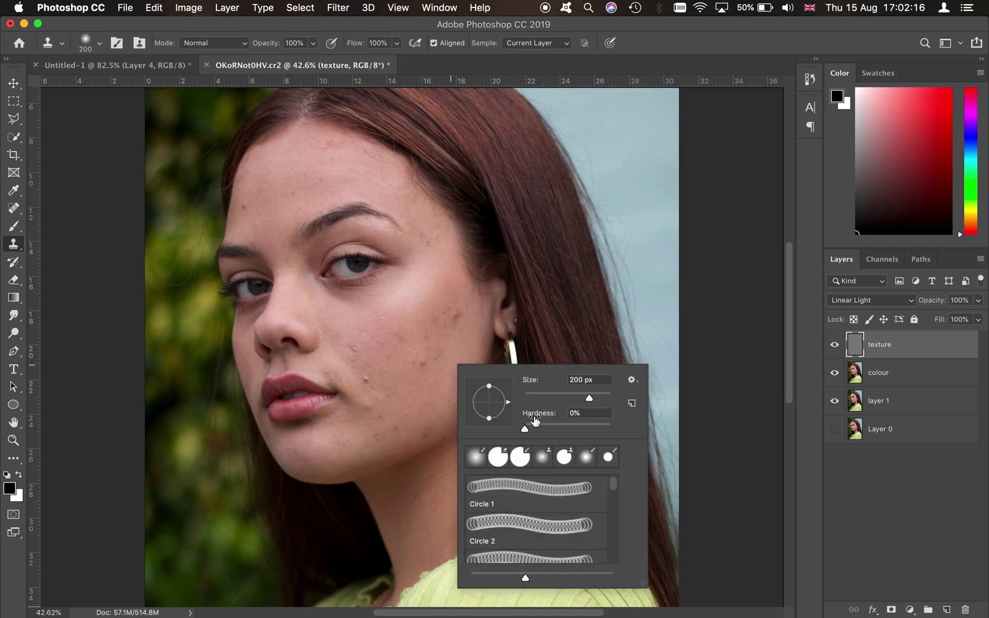
click(422, 464)
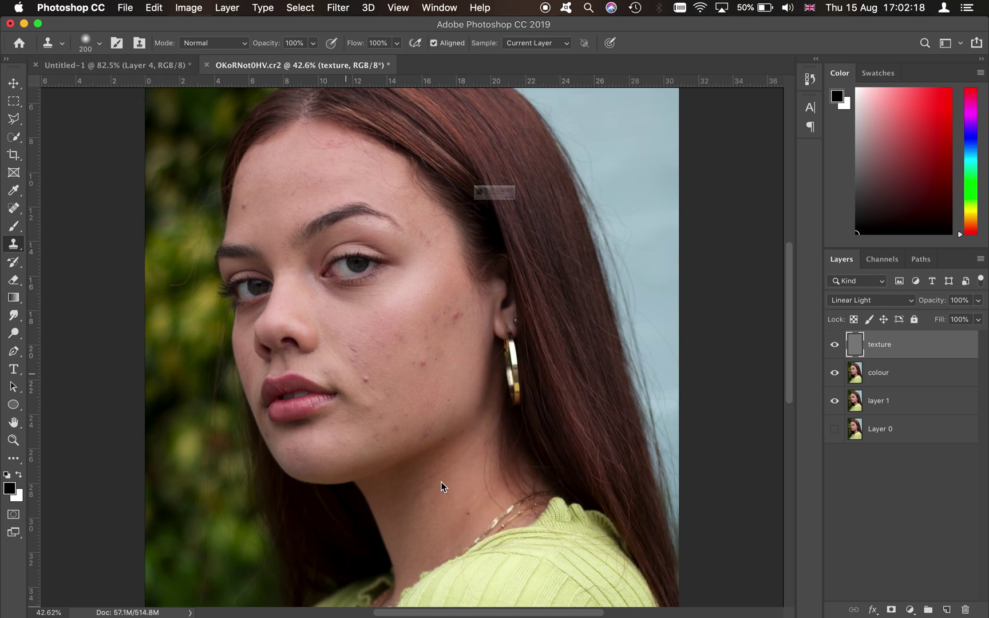
click(422, 463)
key(Return)
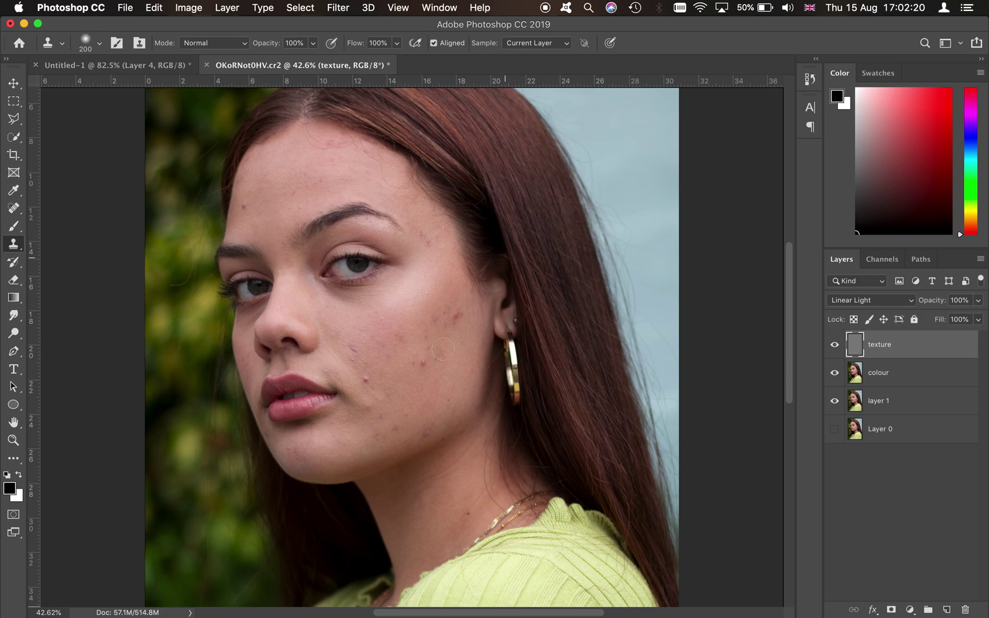
Step: Clone clean skin texture over the blemishes on the cheek near the ear
alt+click(439, 382)
click(424, 365)
drag(424, 365, 422, 365)
alt+click(450, 285)
mouse_move(459, 315)
mouse_down()
mouse_move(440, 312)
mouse_move(429, 333)
mouse_up()
alt+click(405, 385)
Step: Enlarge the Spot Healing Brush to 250 px and heal the spots on the mid cheek and beside the mouth
click(15, 208)
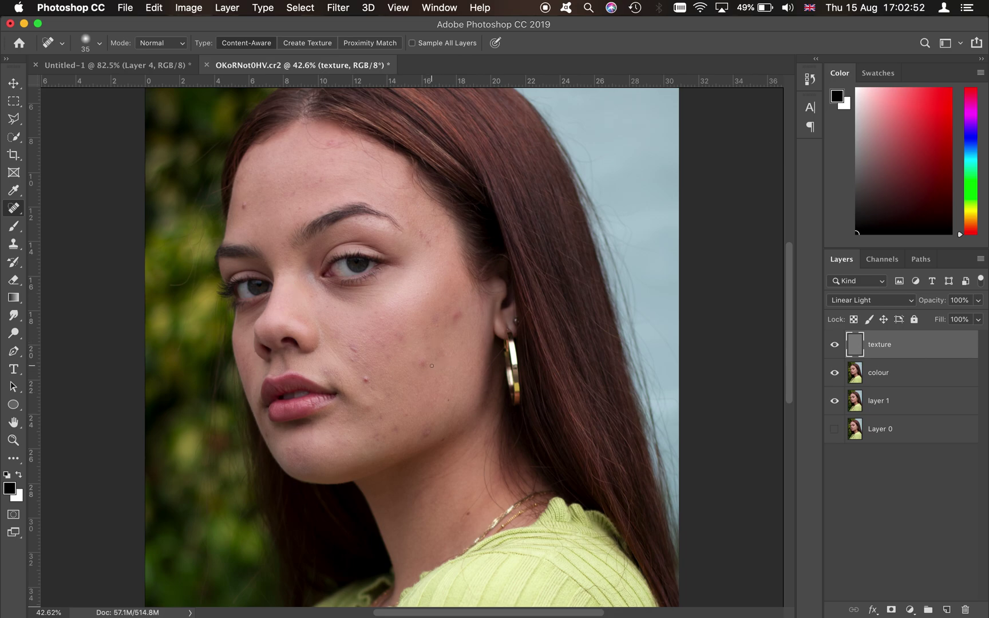
key(bracketright)
key(bracketright)
key(bracketright)
key(bracketright)
key(bracketright)
key(bracketright)
key(bracketright)
key(bracketright)
key(bracketright)
click(422, 364)
click(366, 379)
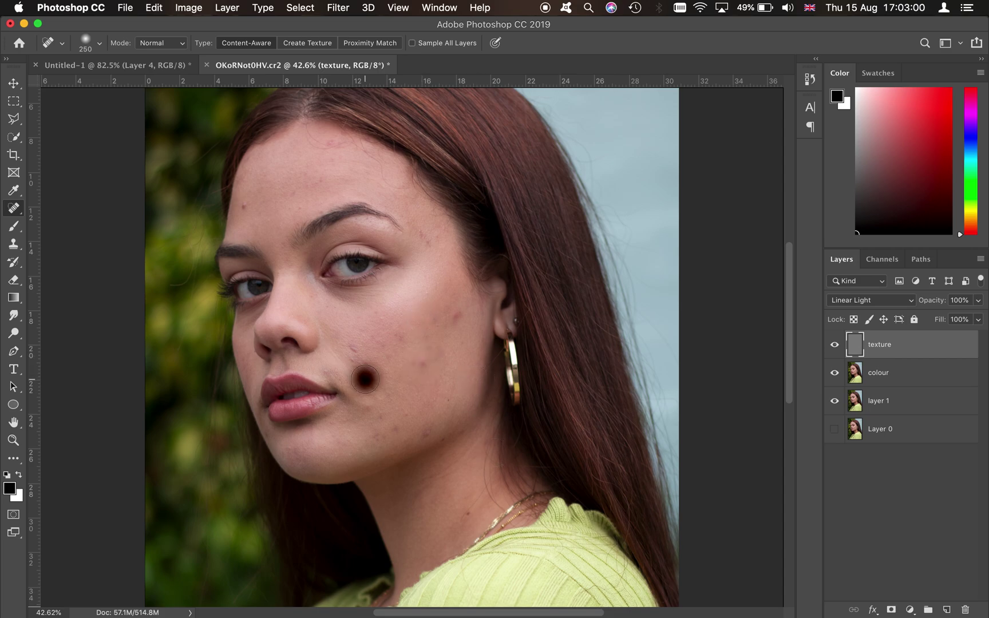
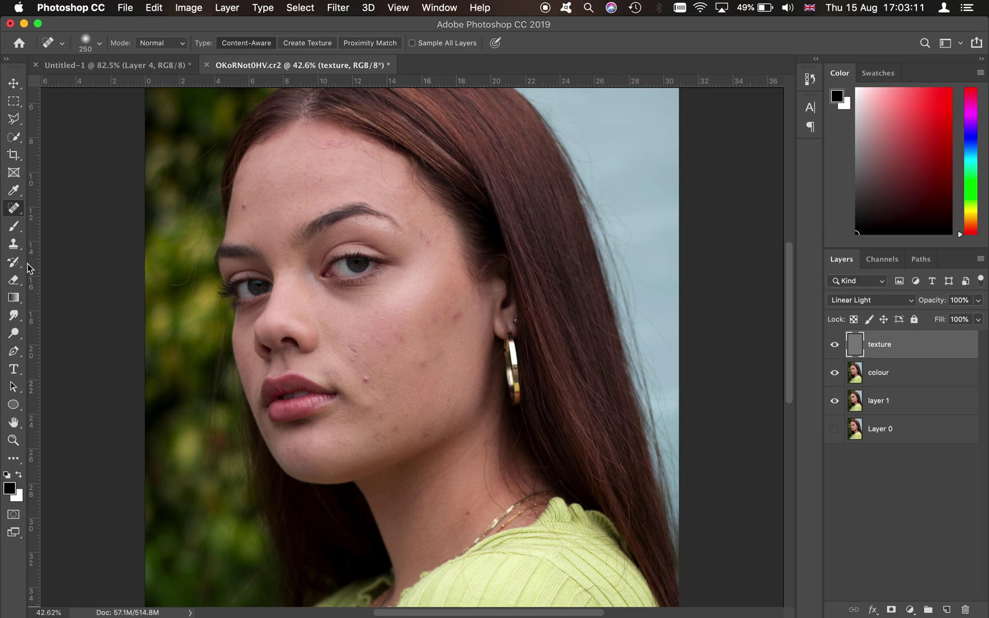
Step: Return to the Clone Stamp, dab over the mid-cheek texture, and reduce the brush to 125 px
key(s)
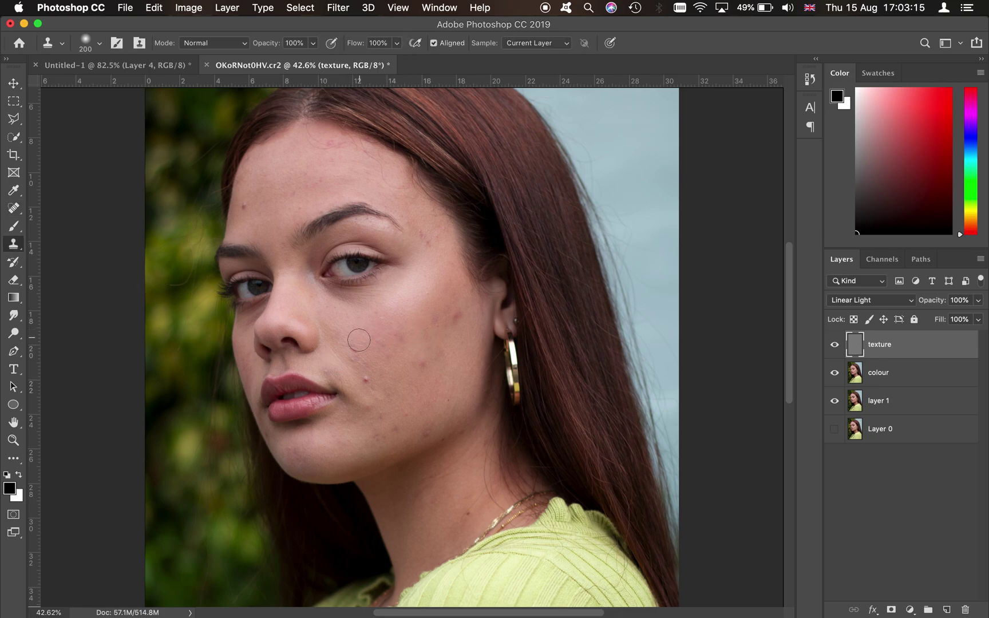
scroll(355, 349, up, 2)
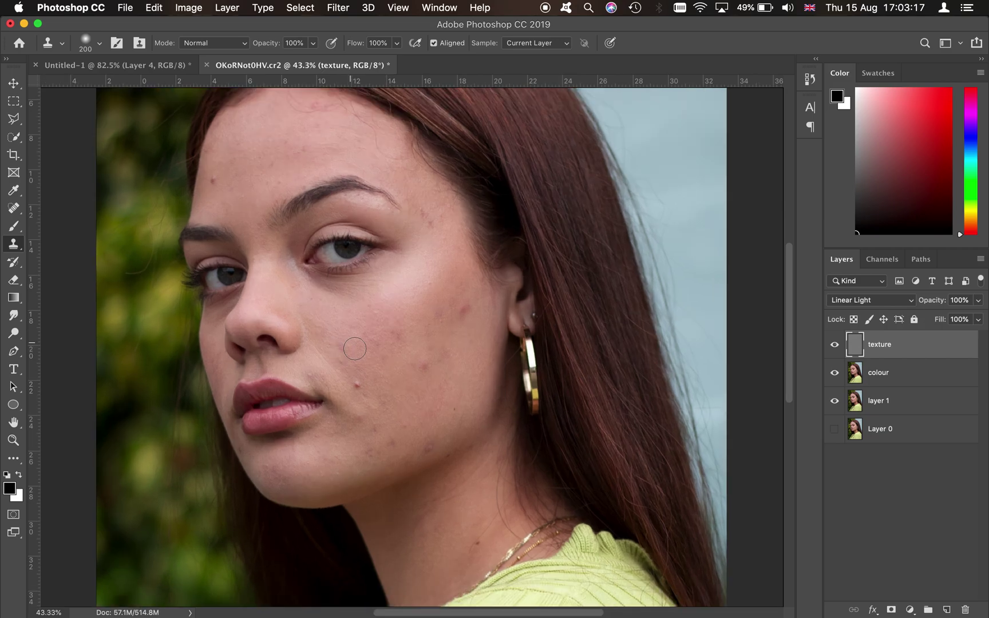
scroll(383, 352, up, 1)
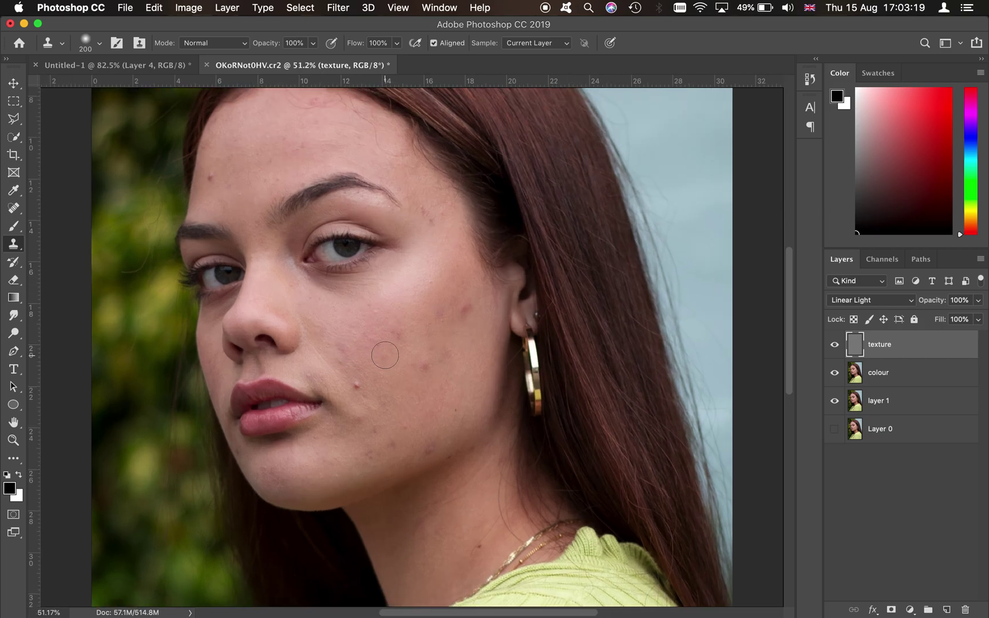
click(385, 356)
click(393, 309)
key(bracketleft)
key(bracketleft)
key(bracketleft)
Step: Clone clean skin texture over the small bumps on the lower cheek, jaw and upper cheek
key(super+plus)
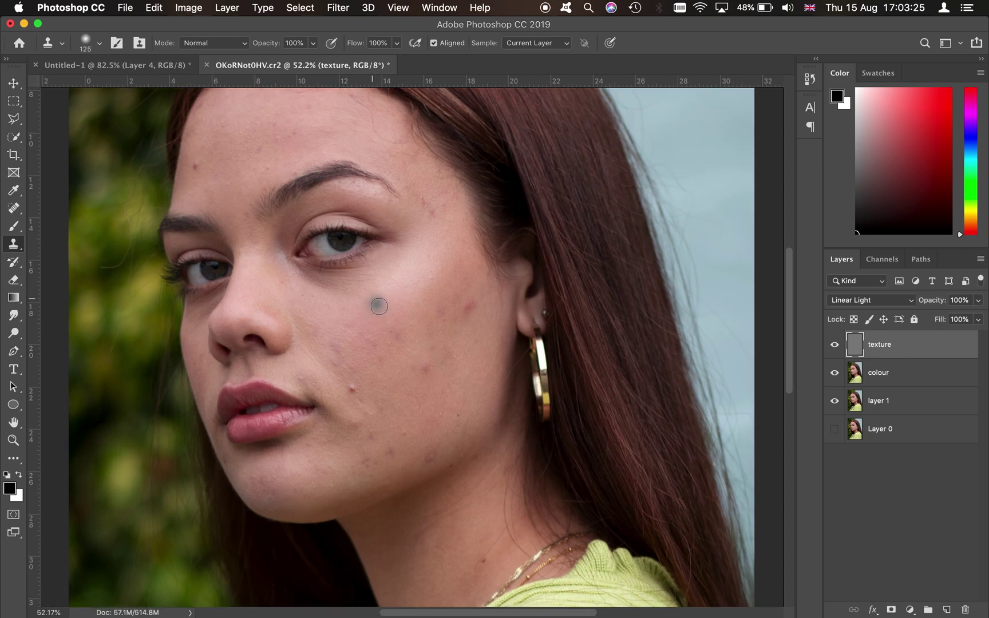
scroll(266, 276, up, 3)
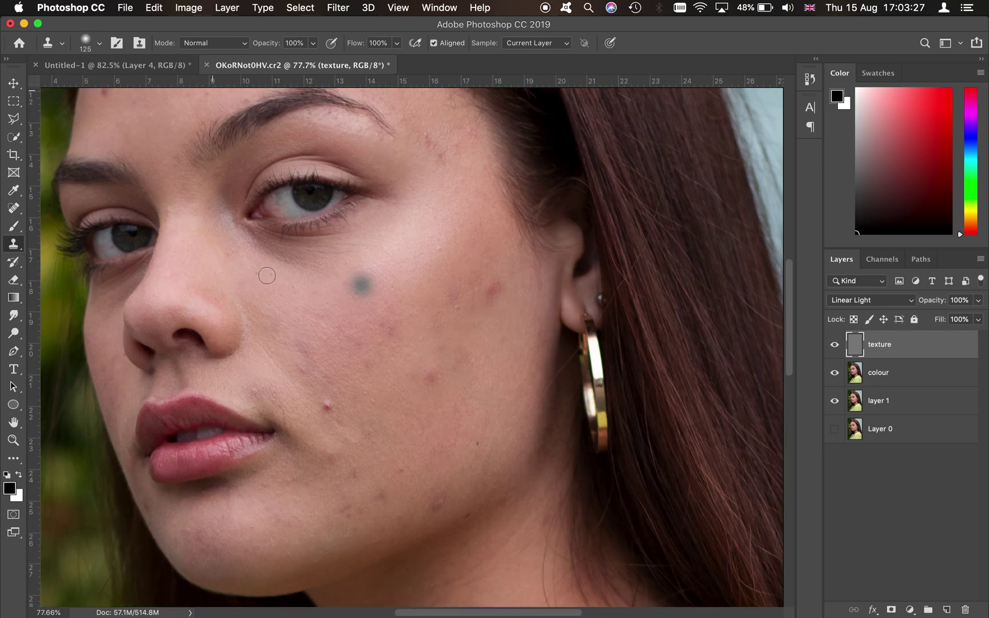
key(super+plus)
scroll(375, 479, up, 1)
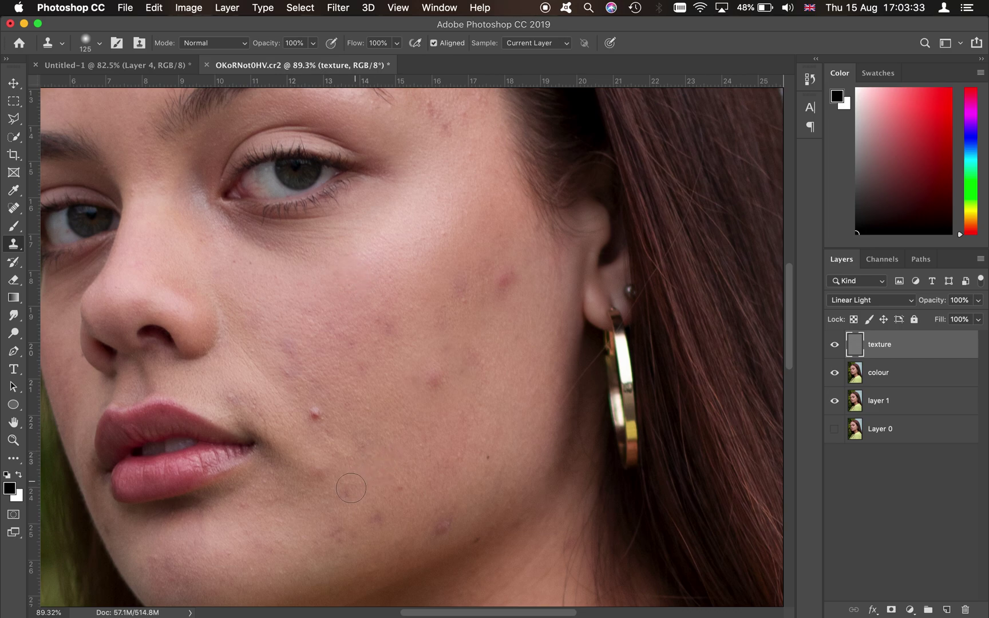
drag(330, 467, 314, 464)
click(264, 499)
click(457, 292)
drag(455, 299, 443, 322)
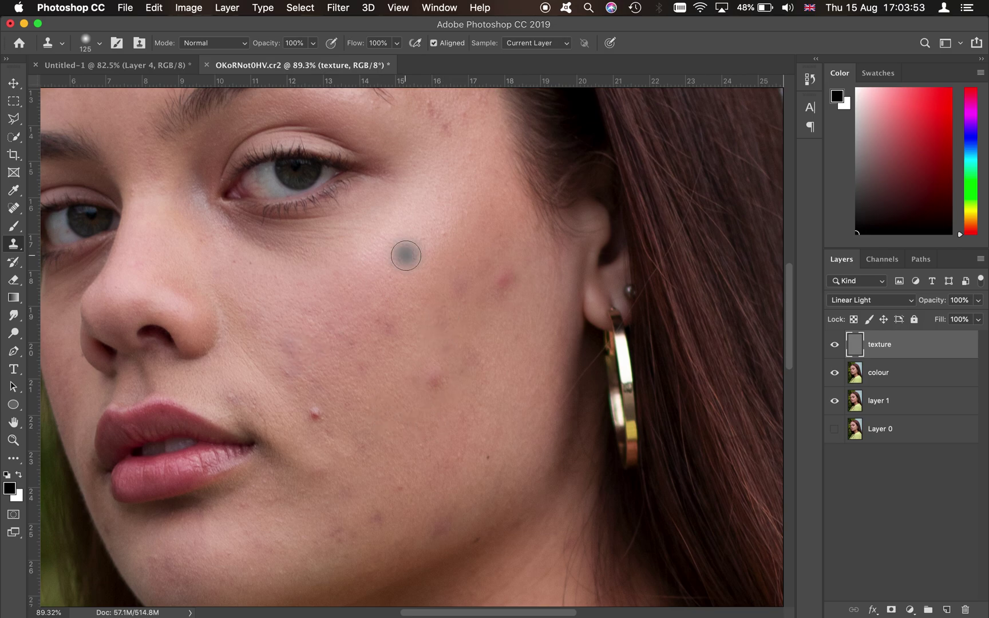
Step: Use the Patch tool to replace the bumpy texture at the temple beside the eyebrow with clean skin
scroll(389, 255, up, 2)
scroll(355, 221, up, 2)
scroll(355, 222, left, 2)
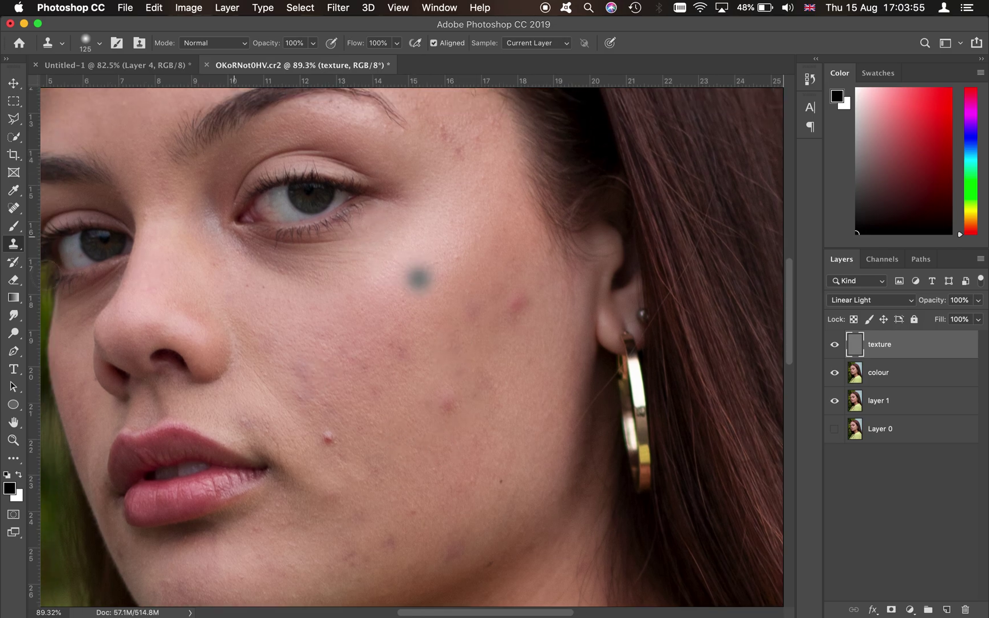
click(13, 209)
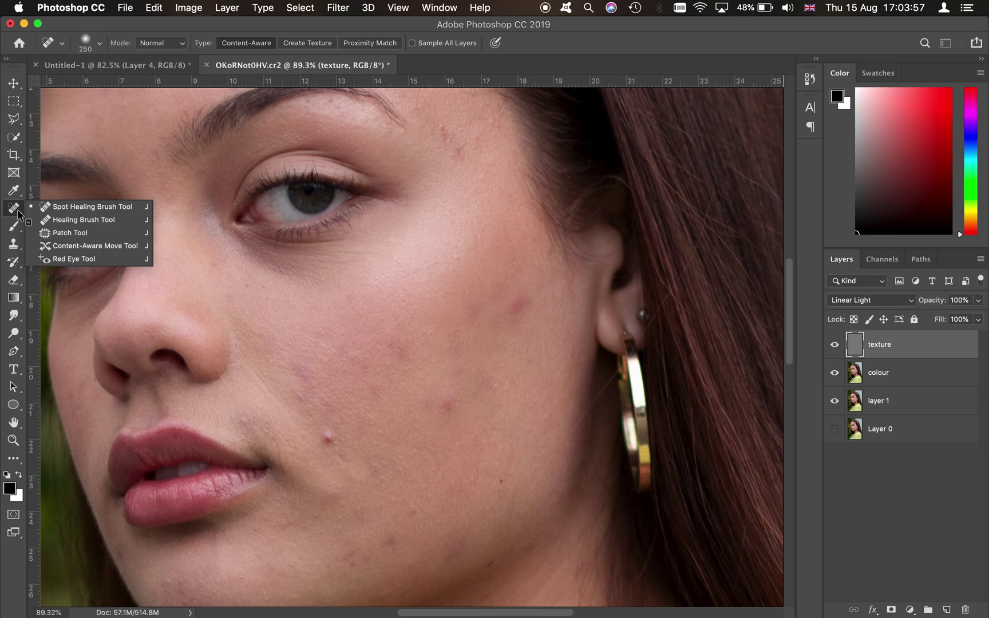
click(69, 233)
mouse_move(456, 119)
mouse_down()
mouse_move(436, 119)
mouse_move(435, 132)
mouse_move(460, 165)
mouse_move(467, 147)
mouse_move(453, 120)
mouse_move(485, 152)
mouse_move(476, 125)
mouse_up()
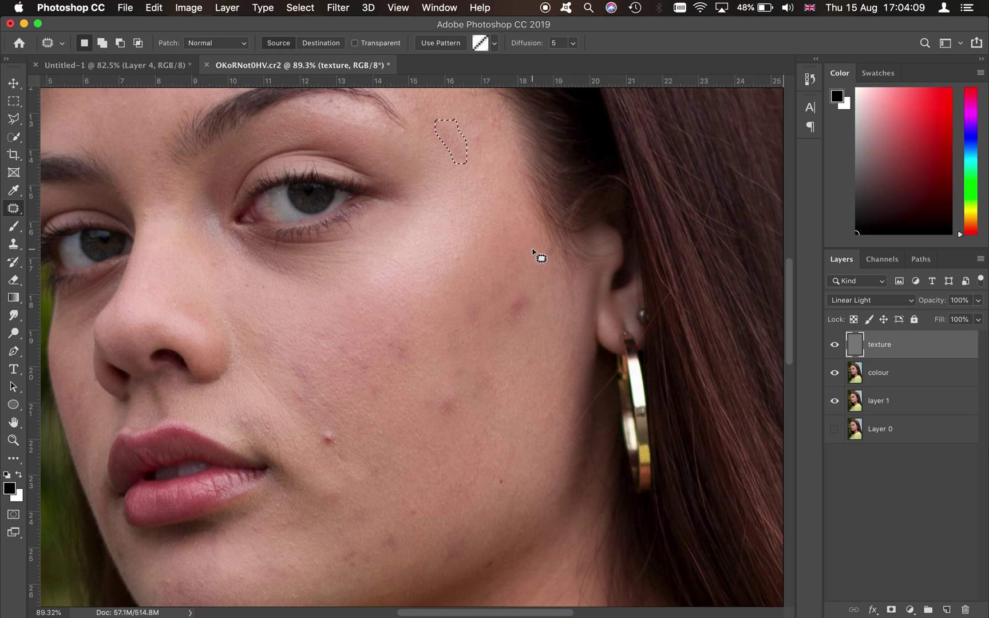
Step: Patch the spots on the forehead and above the eyebrow, and the raised pimple on the cheek beside the mouth
scroll(525, 234, up, 3)
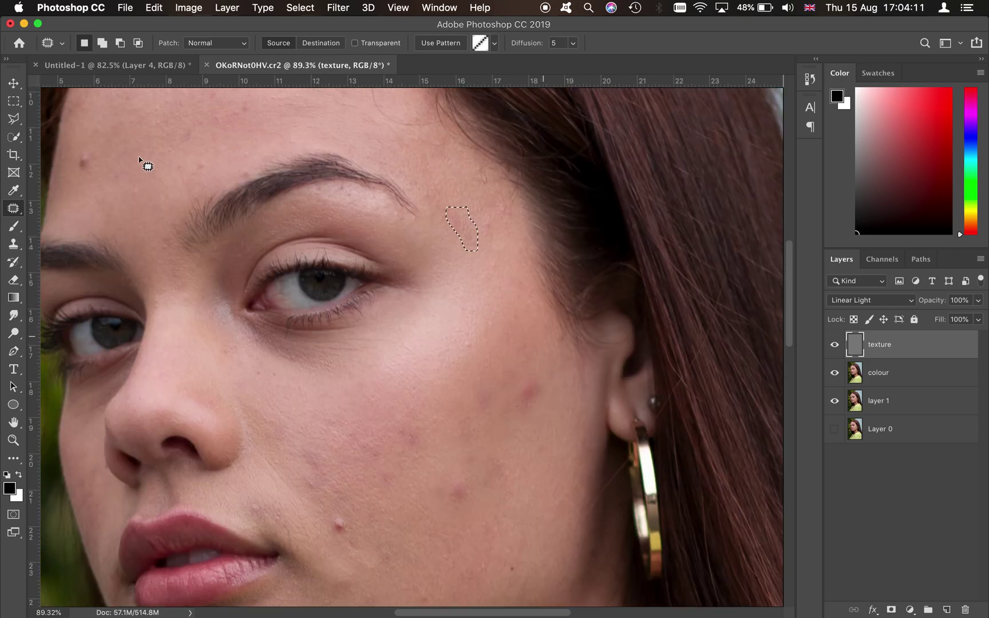
mouse_move(92, 145)
mouse_down()
mouse_move(69, 151)
mouse_move(83, 177)
mouse_move(94, 172)
mouse_move(93, 144)
mouse_move(97, 161)
mouse_move(124, 180)
mouse_up()
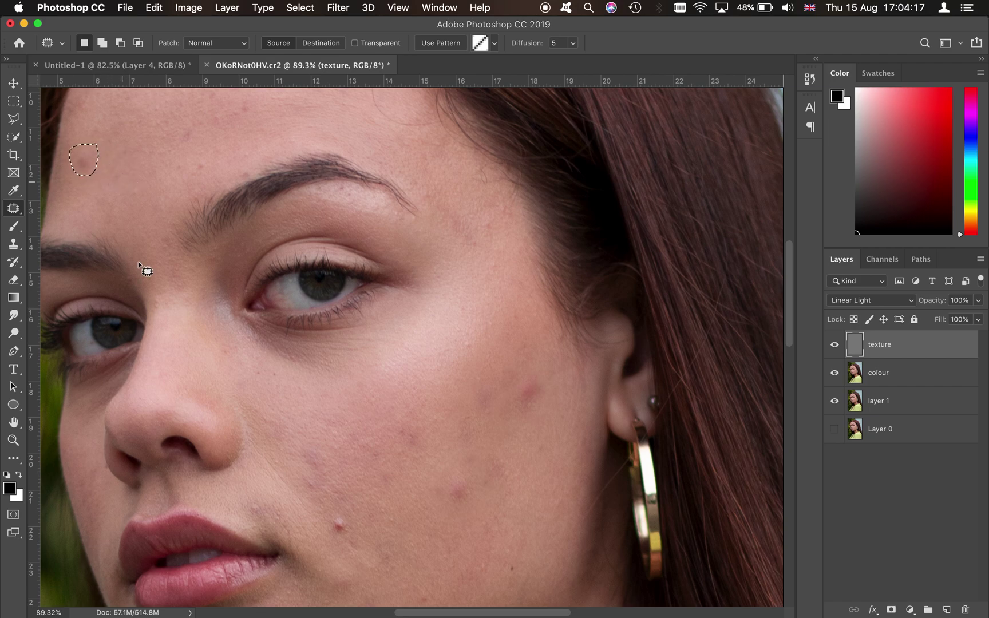
mouse_move(204, 165)
mouse_down()
mouse_move(183, 170)
mouse_move(200, 176)
mouse_move(207, 161)
mouse_move(208, 170)
mouse_up()
mouse_move(255, 173)
mouse_down()
mouse_move(237, 182)
mouse_move(251, 176)
mouse_move(256, 146)
mouse_move(275, 175)
mouse_move(235, 173)
mouse_move(252, 167)
mouse_move(250, 150)
mouse_up()
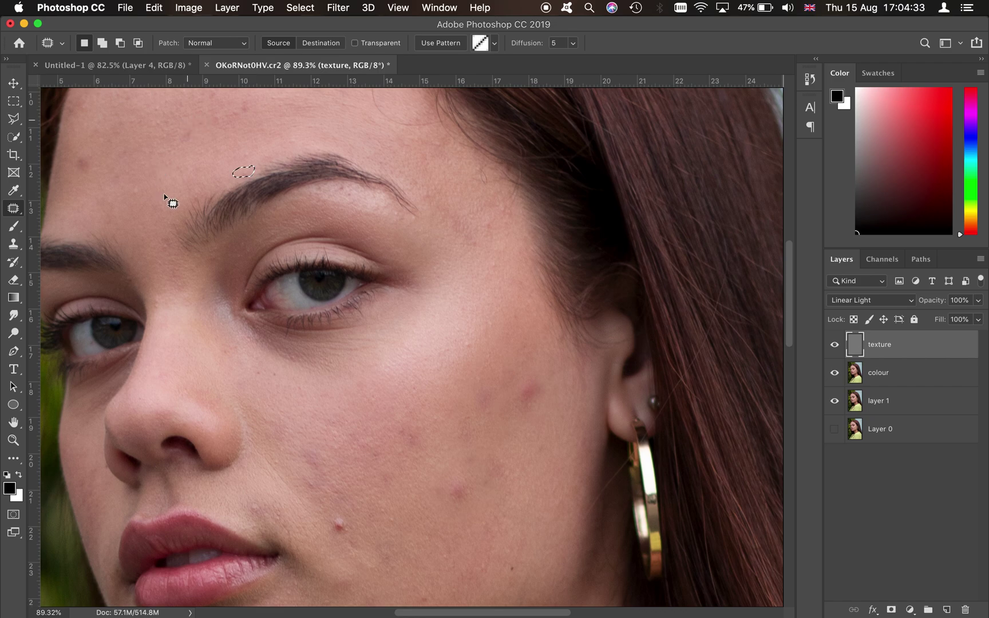
mouse_move(328, 522)
mouse_down()
mouse_move(343, 537)
mouse_move(356, 523)
mouse_move(340, 513)
mouse_up()
drag(375, 515, 375, 515)
Step: Patch the blemish on the upper forehead near the hairline and clear the selection
scroll(287, 326, up, 5)
scroll(286, 326, left, 3)
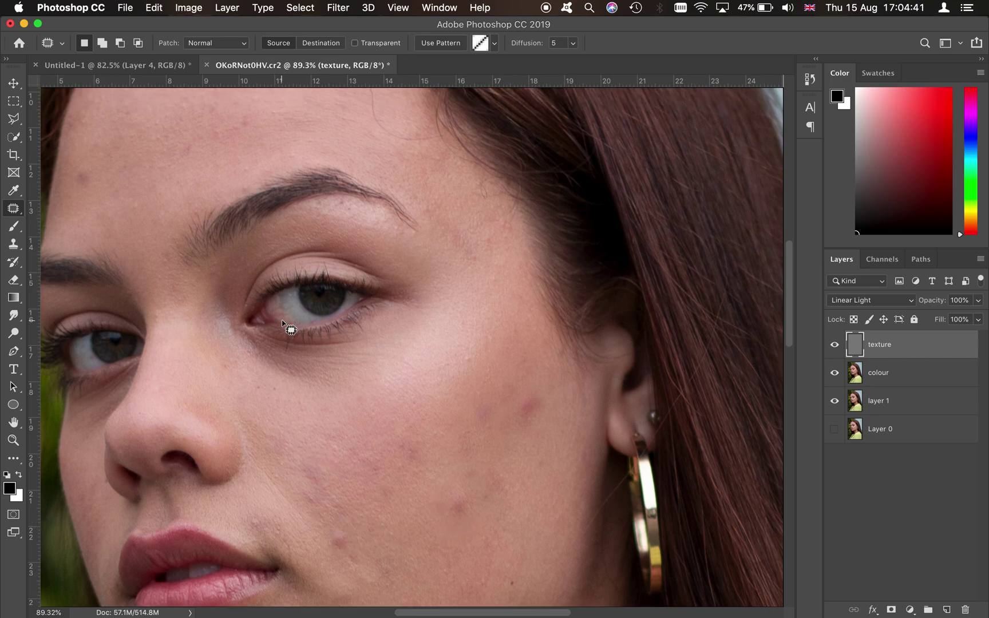
scroll(289, 329, up, 1)
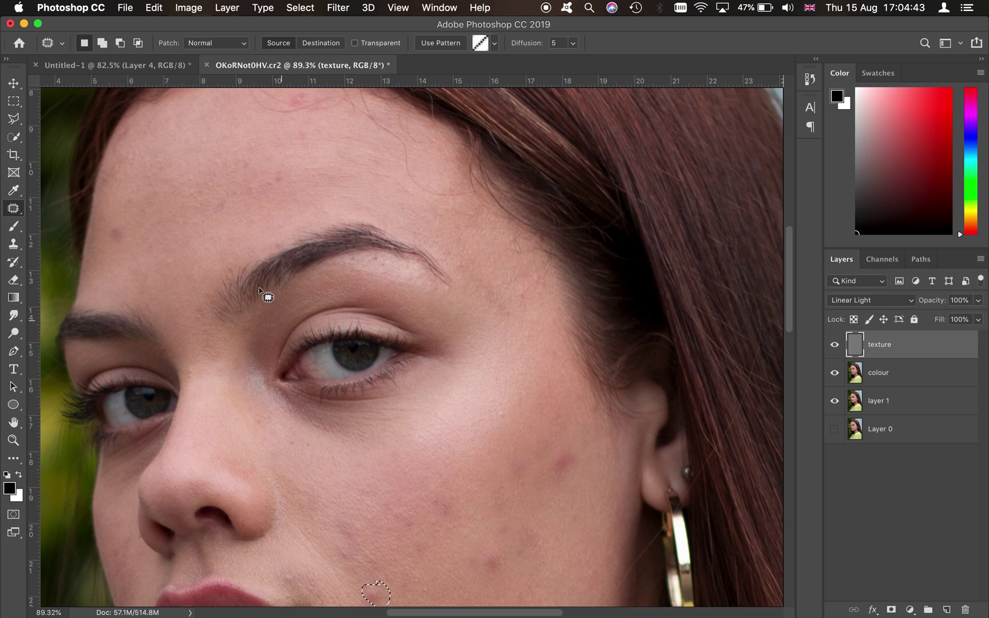
mouse_move(207, 201)
mouse_down()
mouse_move(178, 178)
mouse_move(182, 166)
mouse_move(196, 164)
mouse_move(208, 196)
mouse_up()
key(super+z)
mouse_move(307, 115)
mouse_down()
mouse_move(281, 104)
mouse_move(301, 83)
mouse_move(318, 93)
mouse_move(315, 104)
mouse_move(308, 114)
mouse_move(294, 108)
mouse_move(265, 140)
mouse_up()
scroll(376, 153, up, 4)
scroll(376, 153, left, 2)
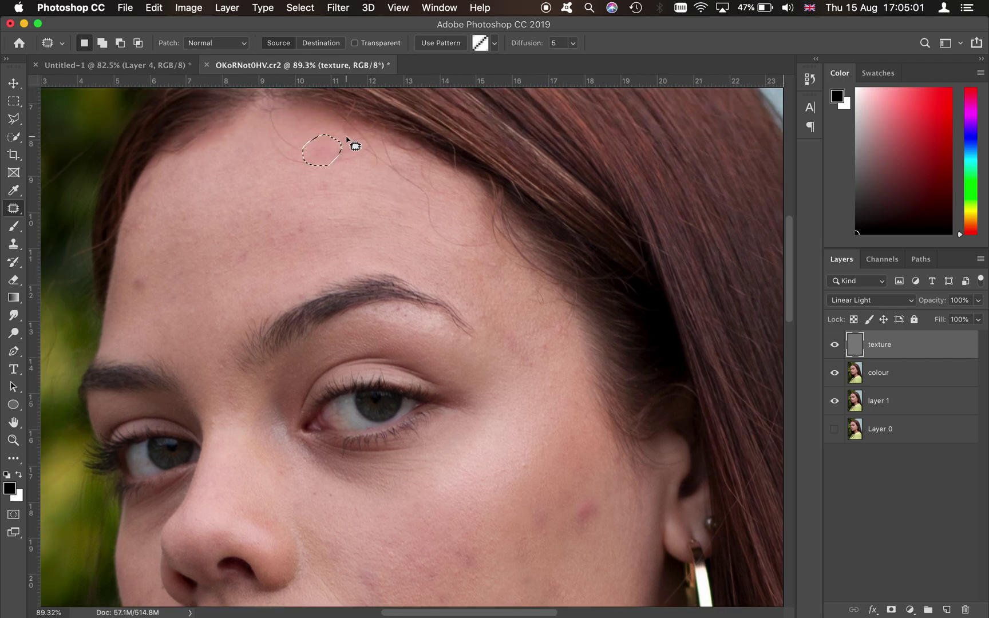
key(super+d)
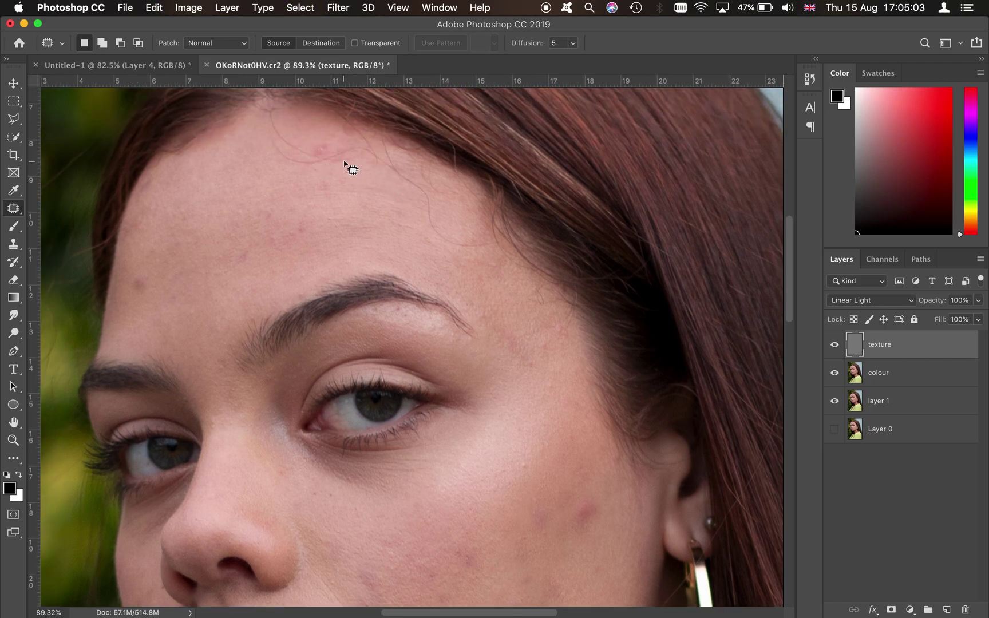
Step: Clone clean skin texture over the remaining forehead blemishes with the 125 px Clone Stamp, undoing the last dab
key(s)
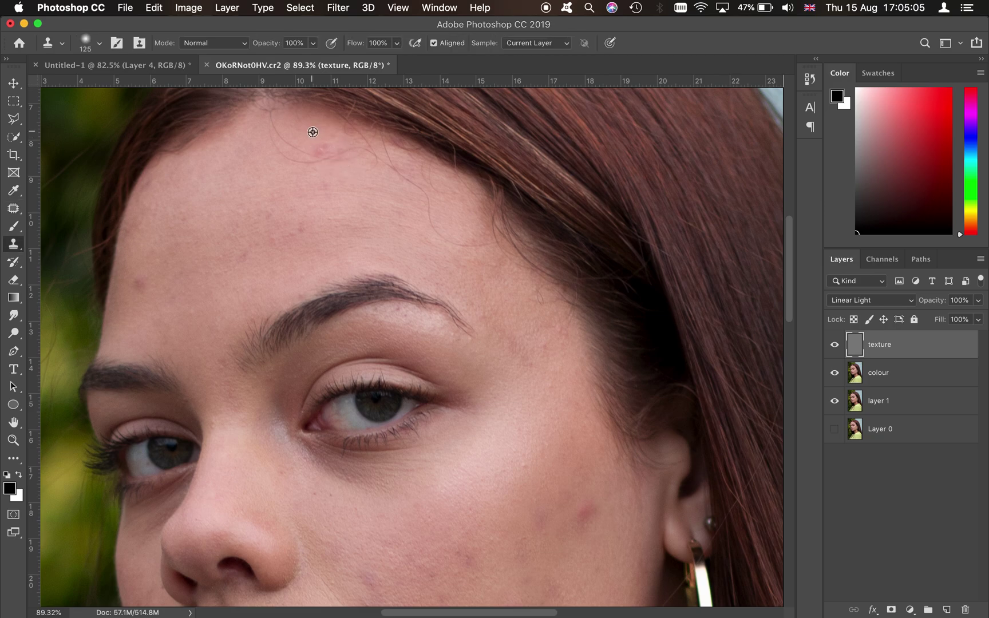
alt+click(318, 148)
click(252, 142)
click(275, 200)
mouse_move(241, 214)
mouse_down()
mouse_move(211, 218)
mouse_move(245, 224)
mouse_move(206, 247)
mouse_move(215, 257)
mouse_move(182, 260)
mouse_up()
click(393, 235)
key(super+z)
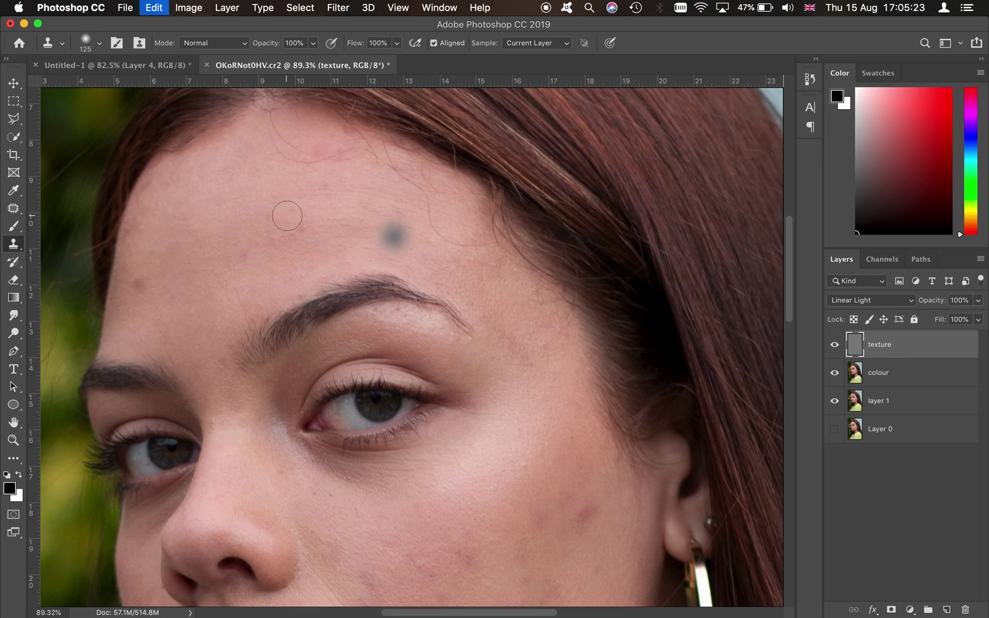
Step: Clone clean skin texture over the blemishes on the chin and below the corner of the lips
scroll(262, 250, down, 10)
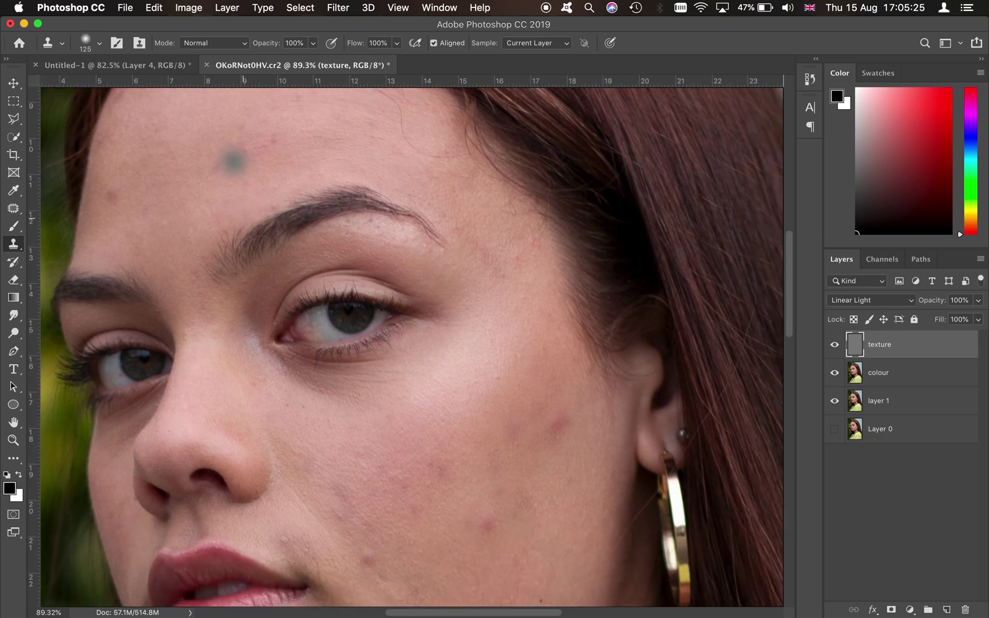
scroll(262, 250, down, 3)
click(262, 251)
scroll(332, 498, down, 3)
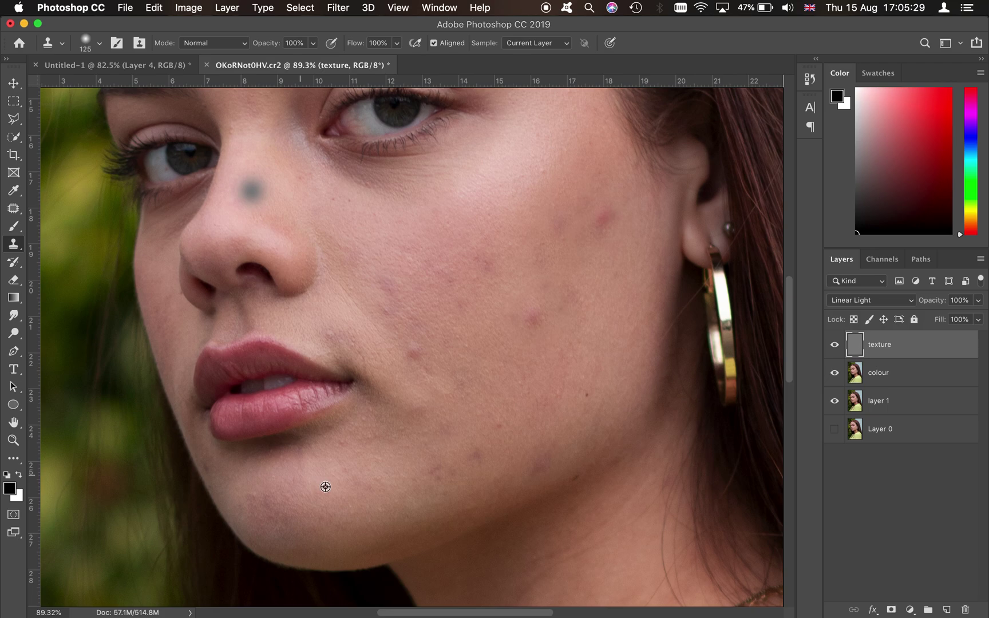
key(super+z)
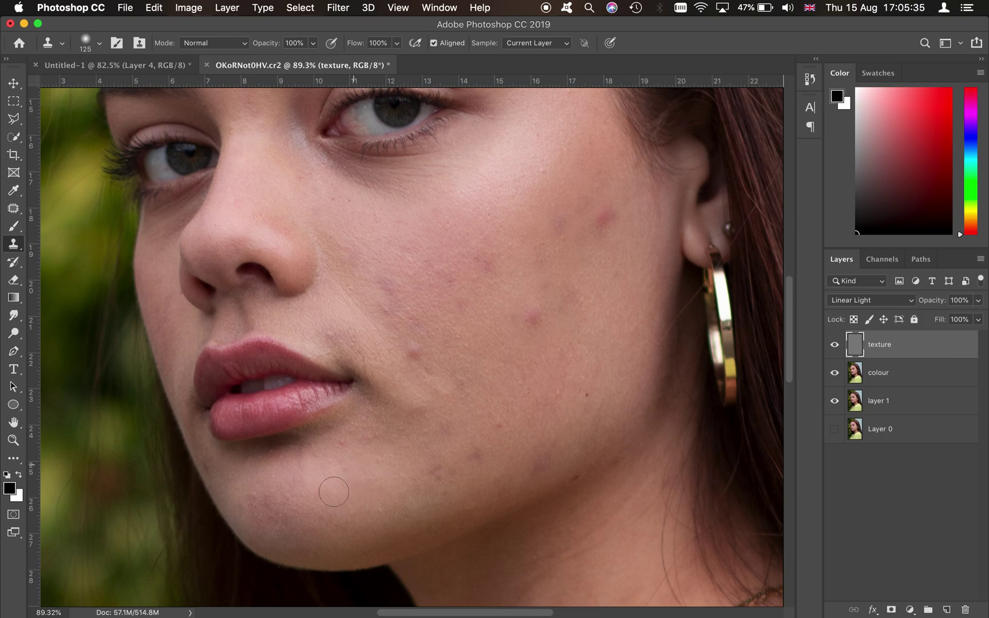
alt+click(336, 454)
mouse_move(360, 428)
mouse_down()
mouse_move(339, 444)
mouse_move(366, 419)
mouse_up()
click(391, 462)
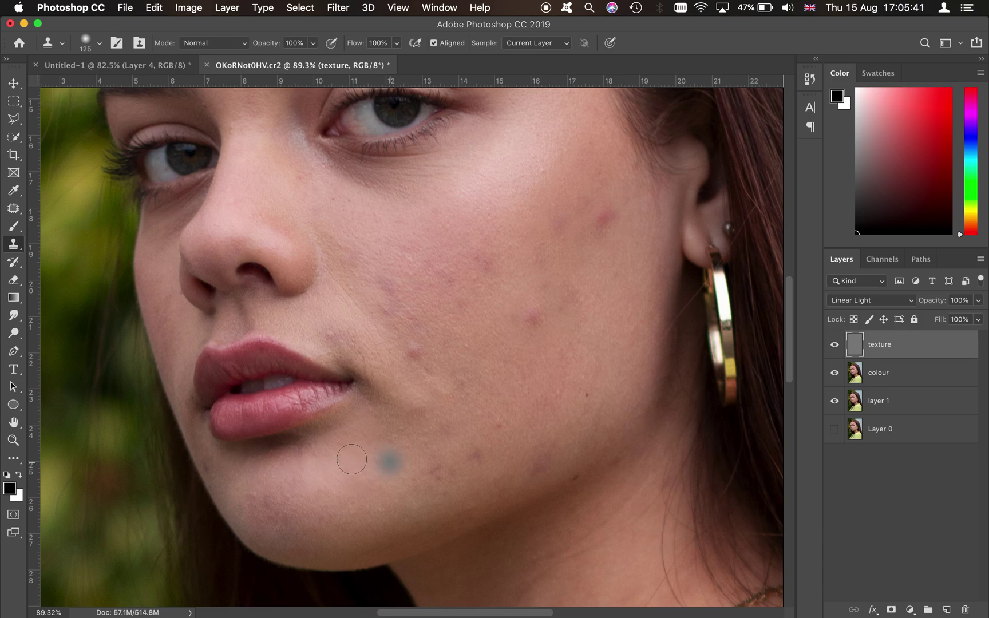
key(super+z)
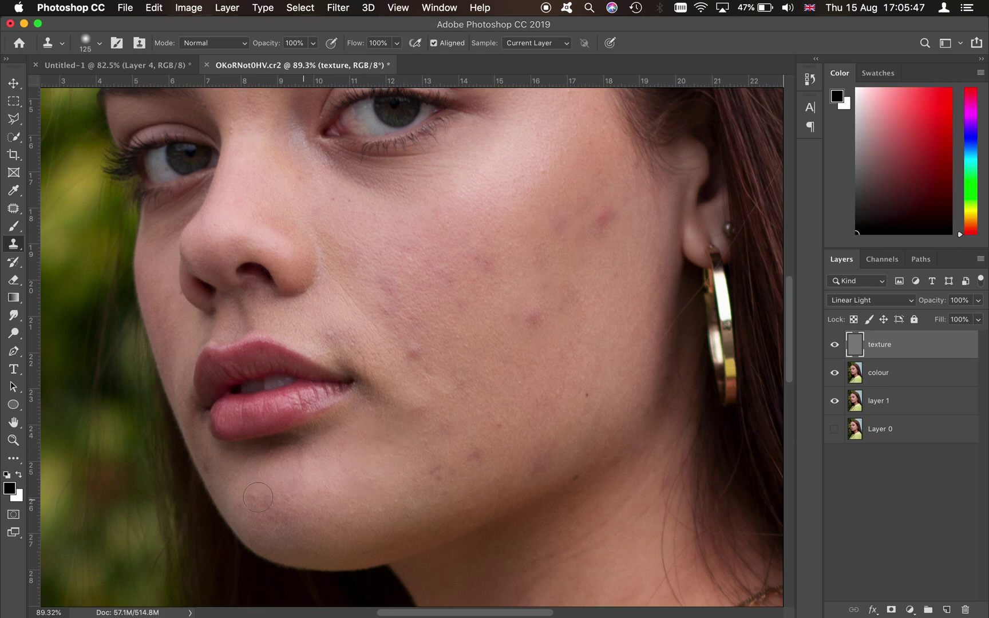
mouse_move(255, 497)
mouse_down()
mouse_move(283, 491)
mouse_move(255, 506)
mouse_up()
Step: Clone smooth skin texture over the bumps around the mouth corner and along the crease between nose and cheek
alt+click(331, 330)
drag(328, 330, 384, 364)
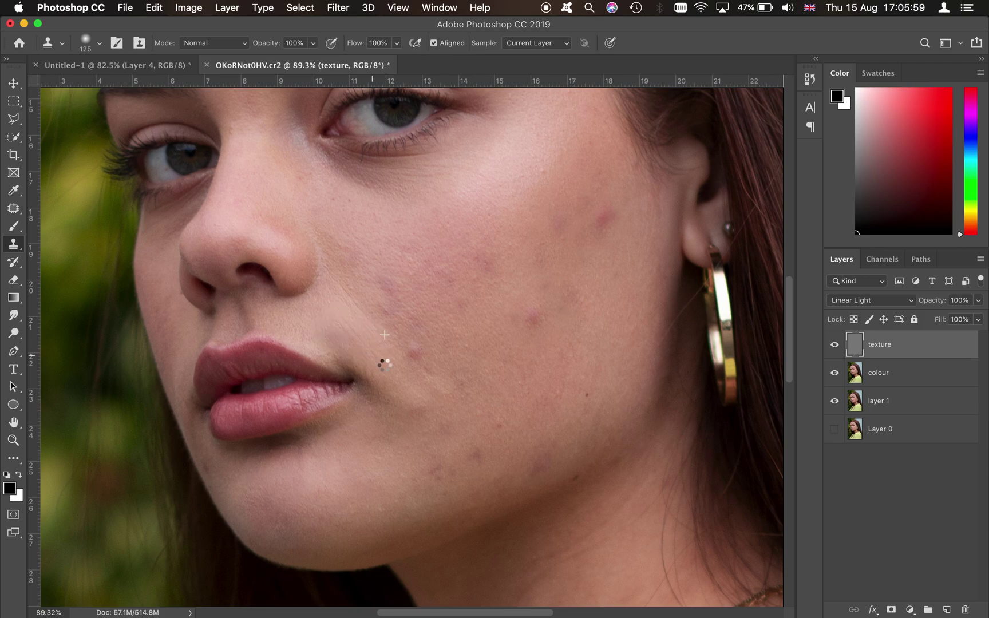
alt+click(342, 285)
drag(309, 311, 306, 315)
drag(353, 308, 381, 331)
alt+click(317, 332)
drag(362, 337, 385, 359)
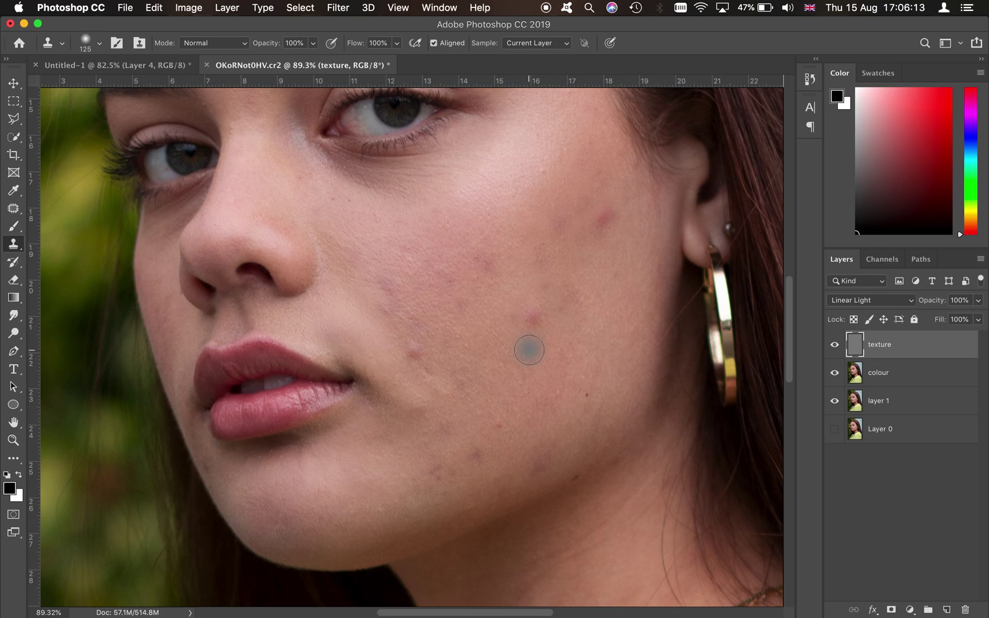
Step: Clone clean skin texture over the edge of the far cheek beside the nose
scroll(473, 278, up, 2)
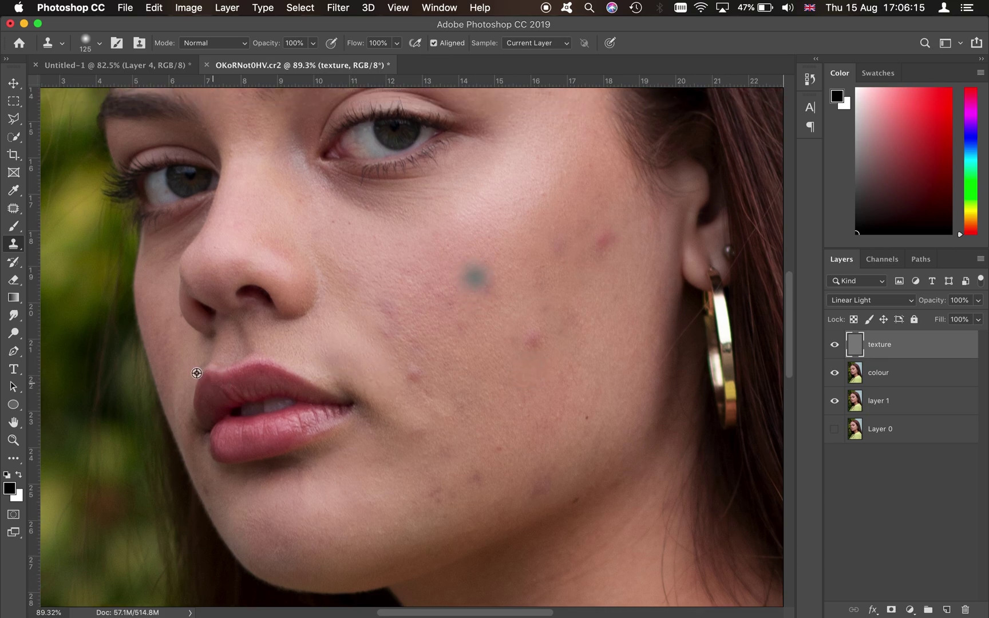
alt+click(167, 245)
drag(149, 256, 155, 274)
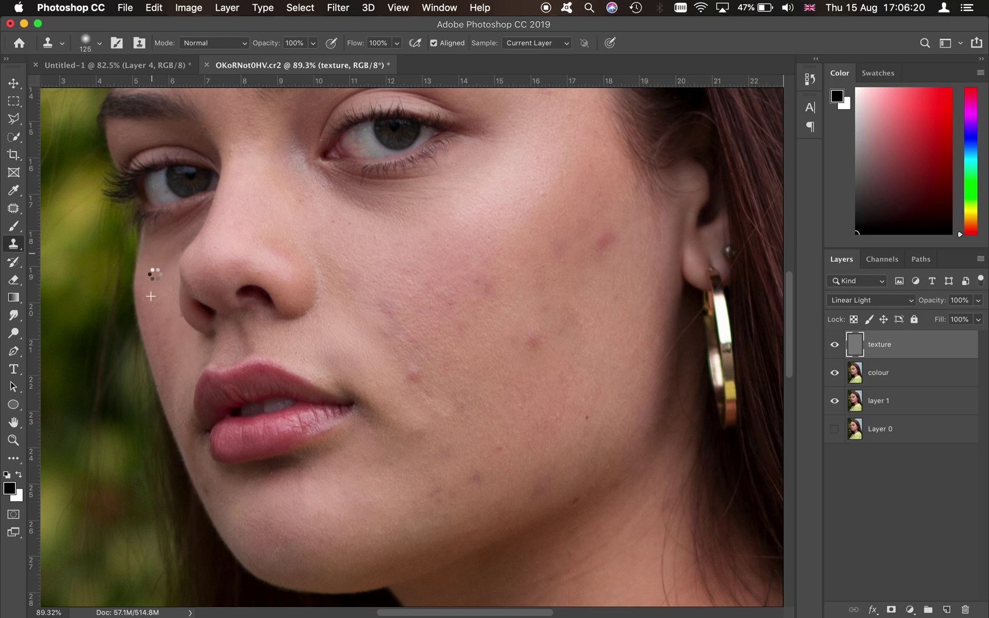
Step: Reduce the Clone Stamp to 70 px and clone skin texture beside the nose below the far eye, undoing the first dab
key(bracketleft)
key(bracketleft)
key(bracketleft)
key(bracketleft)
click(193, 213)
key(super+z)
drag(184, 232, 193, 222)
Step: Undo the dab on the cheekbone and clone smooth skin texture over the fine lines beneath the near eye
click(512, 177)
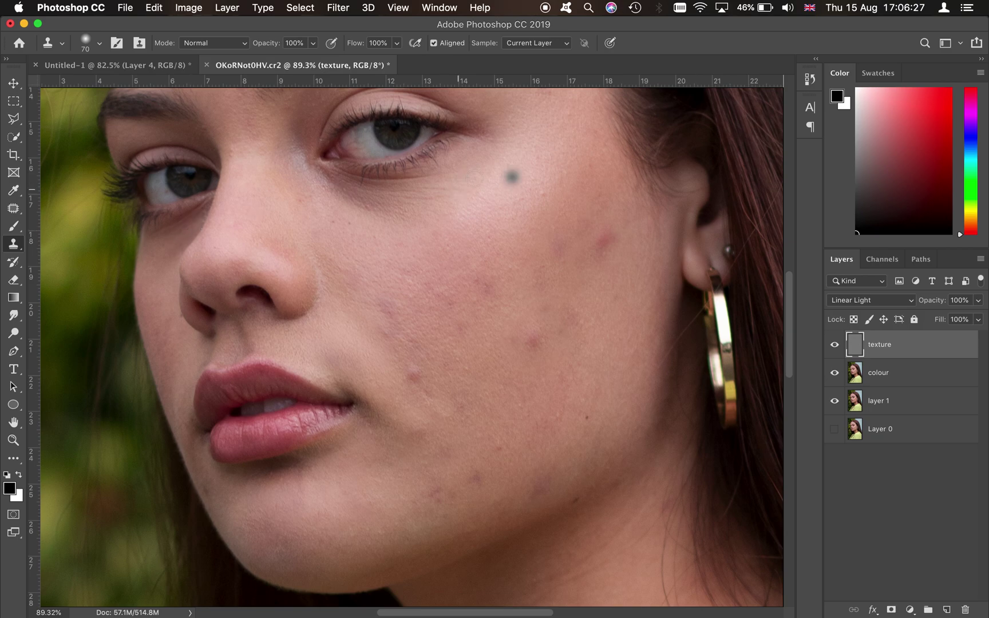
key(super+z)
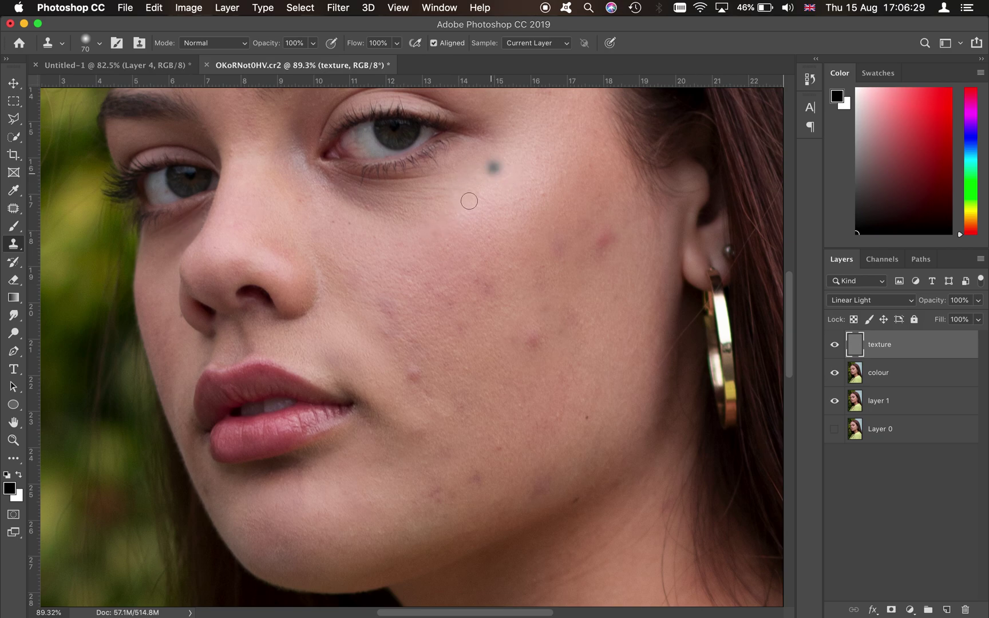
key(super+z)
mouse_move(397, 194)
mouse_down()
mouse_move(421, 194)
mouse_move(353, 183)
mouse_up()
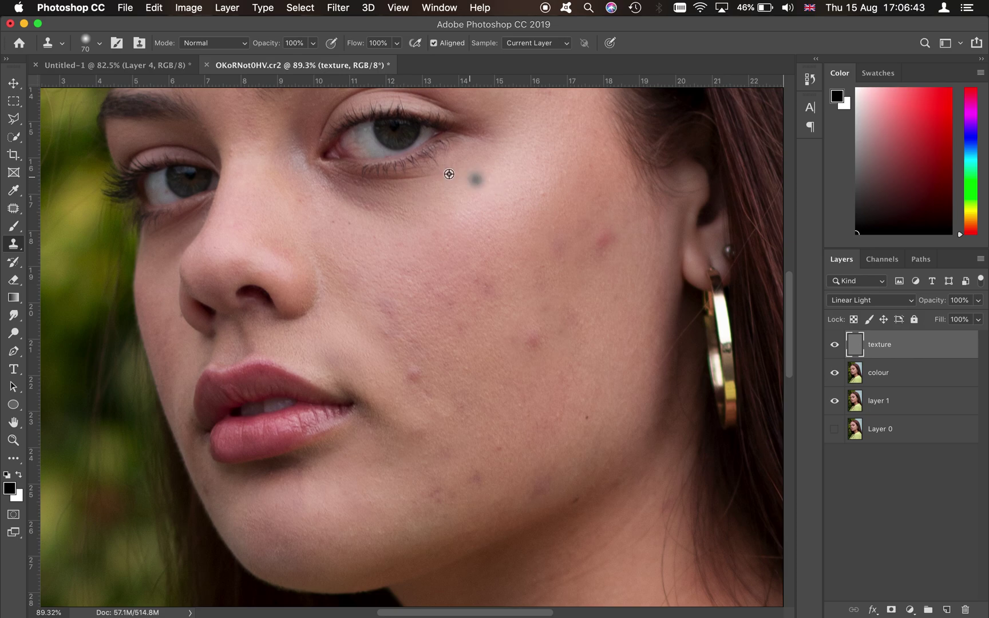
drag(440, 173, 427, 177)
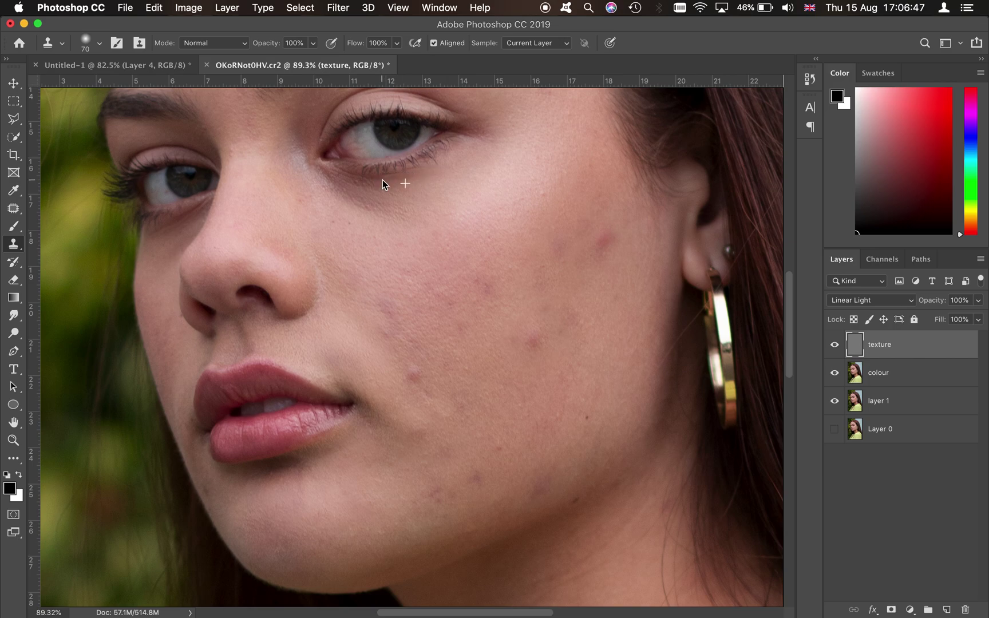
Step: Enlarge the Clone Stamp to 125 px and clone clean skin texture over the temple and the forehead above the near eyebrow
key(super+minus)
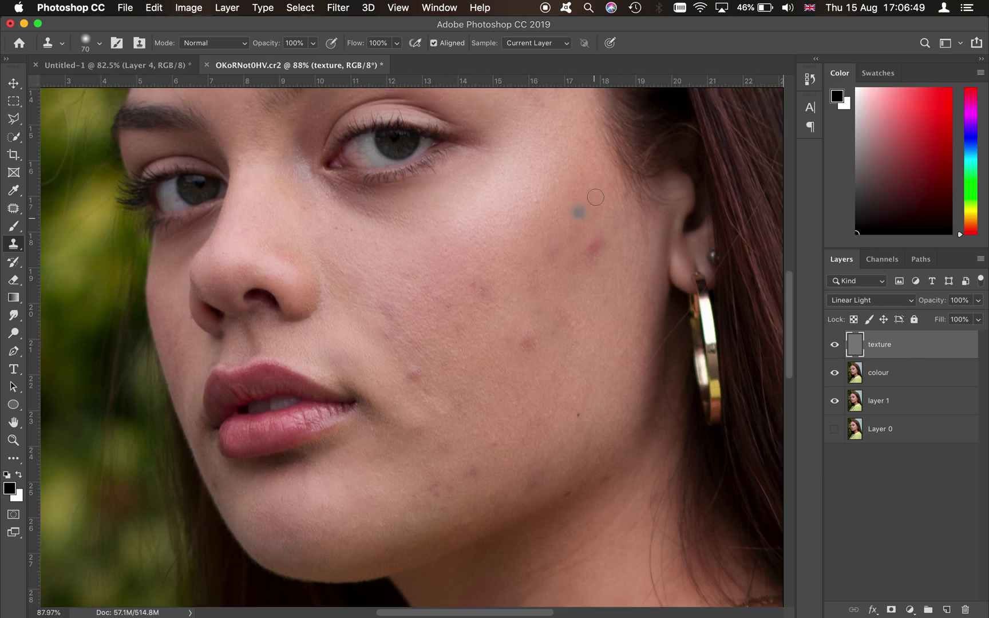
scroll(595, 197, down, 2)
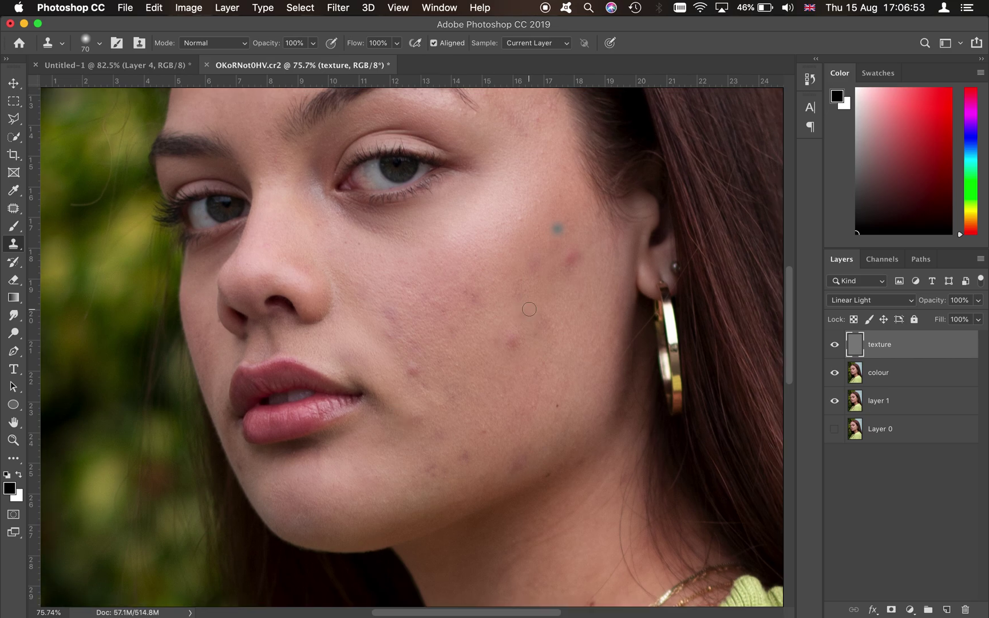
scroll(529, 309, down, 3)
scroll(353, 288, up, 2)
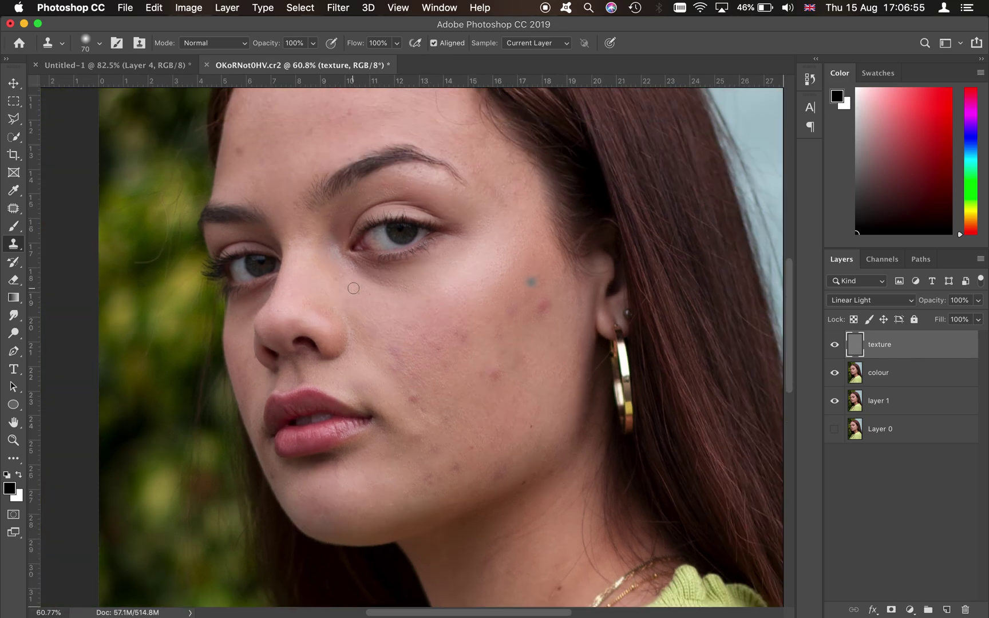
scroll(439, 239, down, 1)
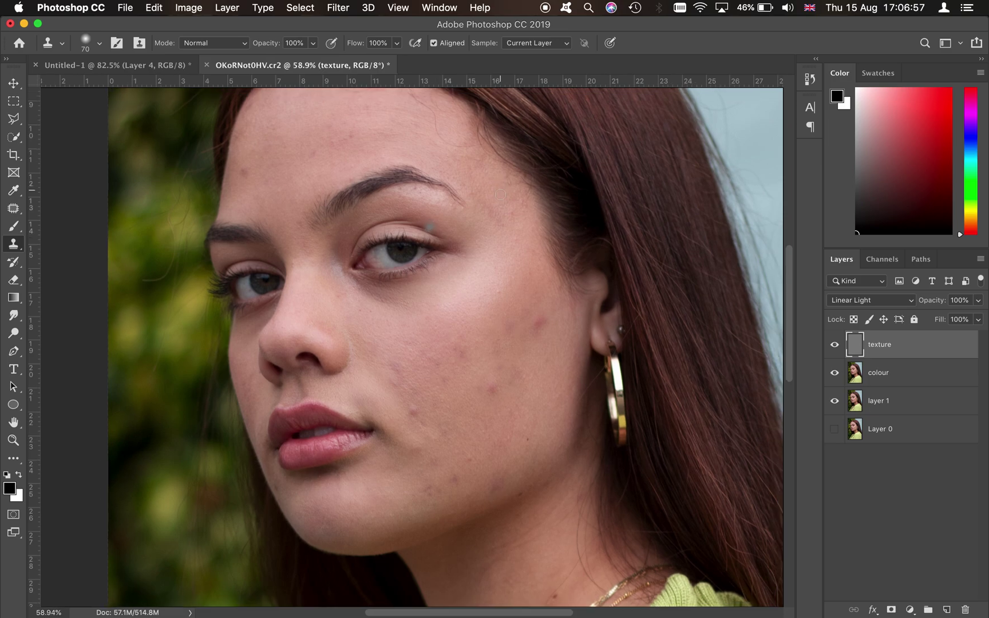
key(bracketright)
key(bracketright)
key(bracketright)
key(bracketright)
mouse_move(512, 206)
mouse_down()
mouse_move(506, 218)
mouse_move(516, 207)
mouse_move(478, 177)
mouse_up()
click(435, 147)
click(474, 161)
Step: Clone clean skin texture over the middle and far side of the forehead and one cheek spot, undoing a stray forehead dab
click(348, 136)
alt+click(278, 164)
click(346, 144)
mouse_move(319, 147)
mouse_down()
mouse_move(327, 131)
mouse_move(350, 132)
mouse_up()
scroll(353, 134, up, 2)
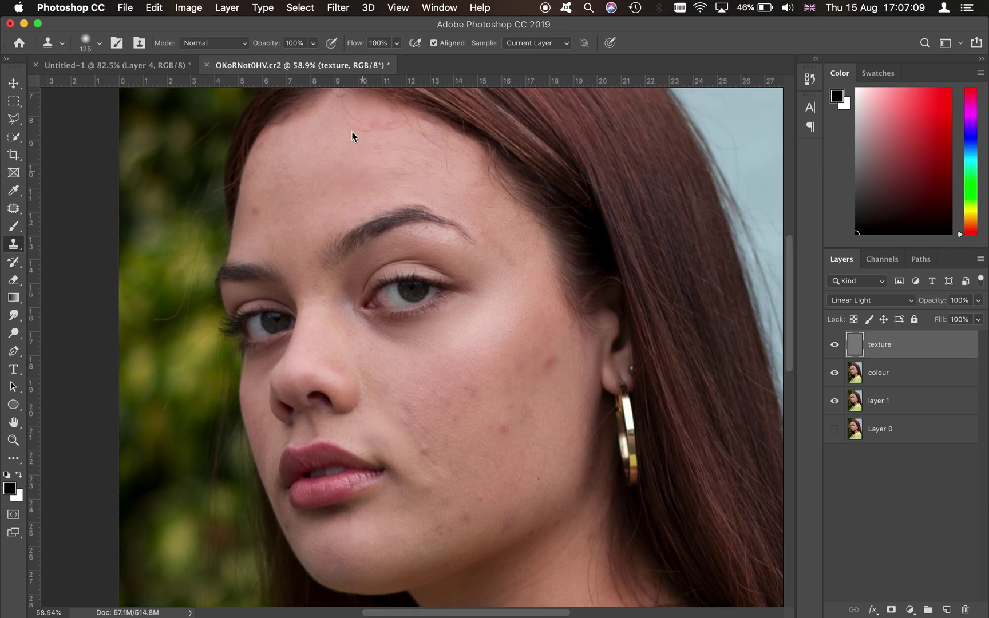
click(366, 143)
key(super+z)
mouse_move(270, 170)
mouse_down()
mouse_move(272, 144)
mouse_move(252, 209)
mouse_move(289, 209)
mouse_up()
click(456, 444)
Step: Select the colour layer and set up the Brush tool with a 250 px size and 9% flow
click(939, 375)
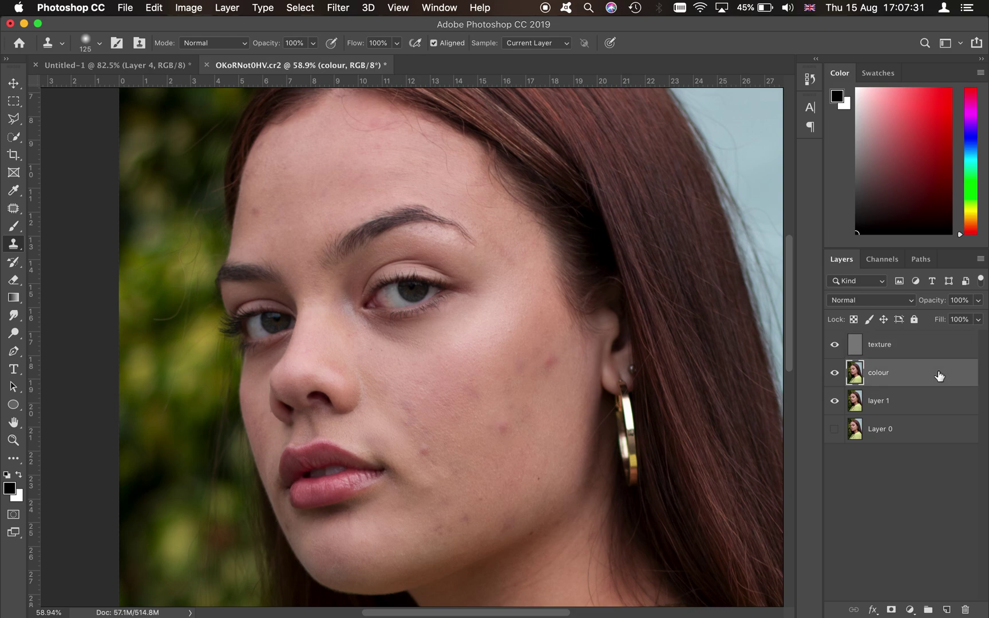
key(b)
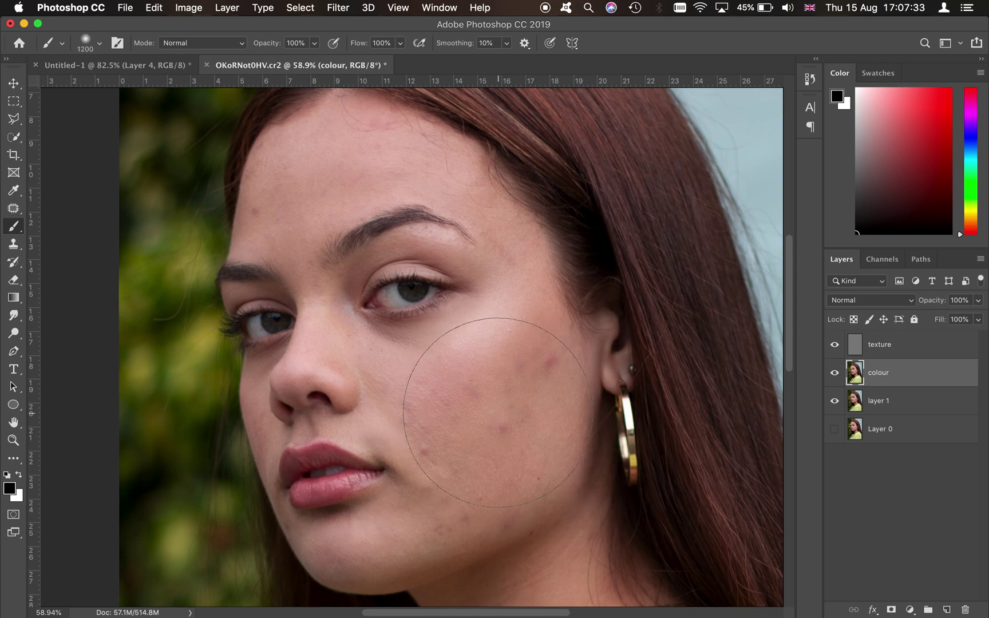
key(bracketleft)
key(bracketleft)
key(bracketleft)
key(bracketleft)
key(bracketleft)
key(bracketleft)
key(bracketleft)
key(bracketleft)
key(bracketleft)
key(bracketleft)
click(401, 44)
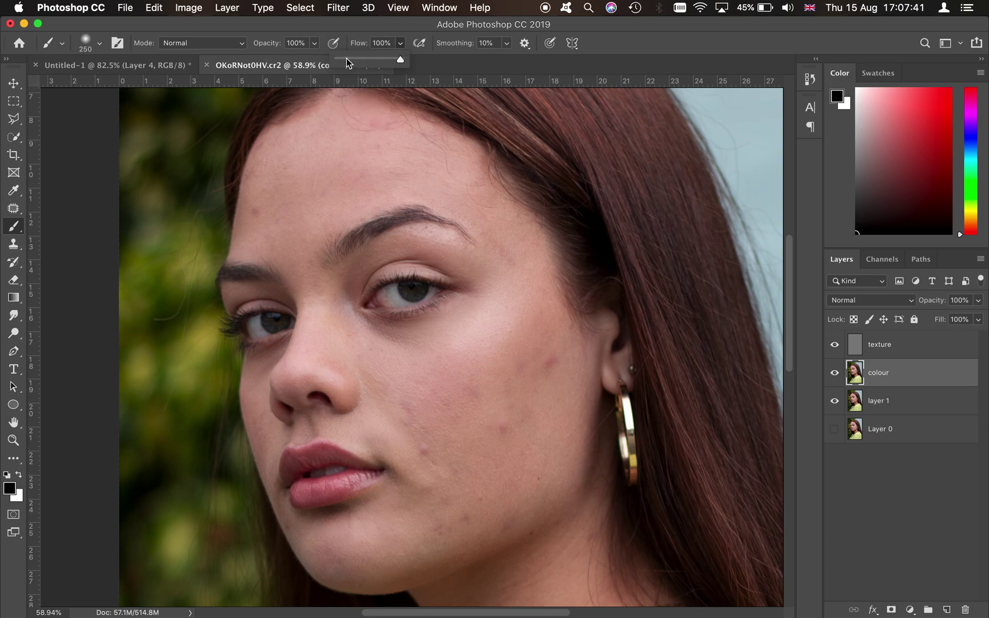
drag(348, 58, 343, 58)
click(273, 27)
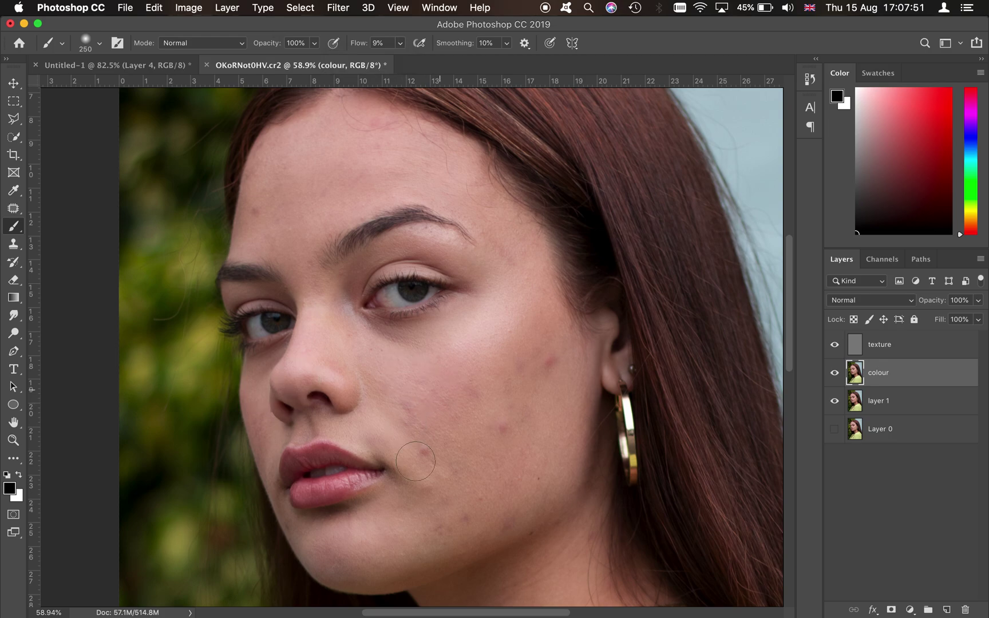
Step: Paint skin tone sampled from the cheek over the redness on the middle of the near cheek
mouse_move(481, 347)
mouse_down()
mouse_move(473, 361)
mouse_move(440, 361)
mouse_move(448, 367)
mouse_move(458, 350)
mouse_move(463, 364)
mouse_up()
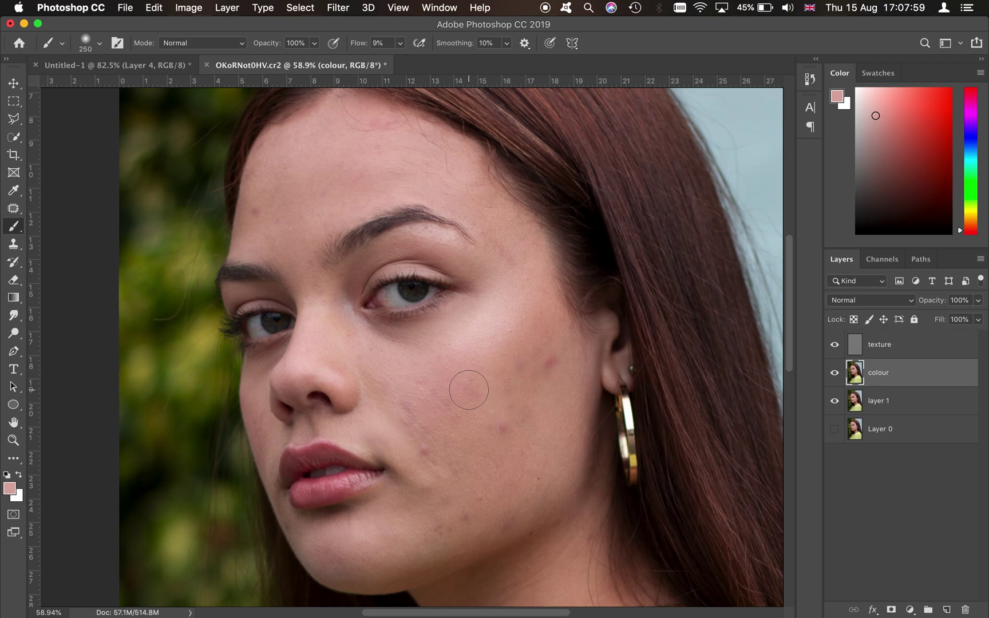
mouse_move(468, 390)
mouse_down()
mouse_move(494, 416)
mouse_move(477, 385)
mouse_move(451, 394)
mouse_move(556, 352)
mouse_move(511, 401)
mouse_move(442, 416)
mouse_move(447, 400)
mouse_move(416, 407)
mouse_up()
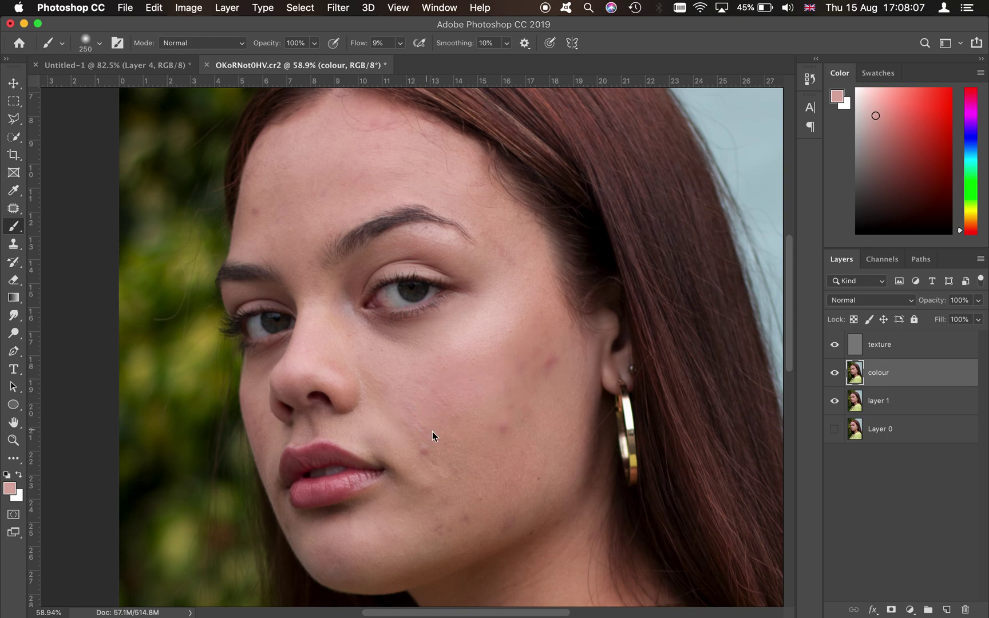
alt+click(395, 376)
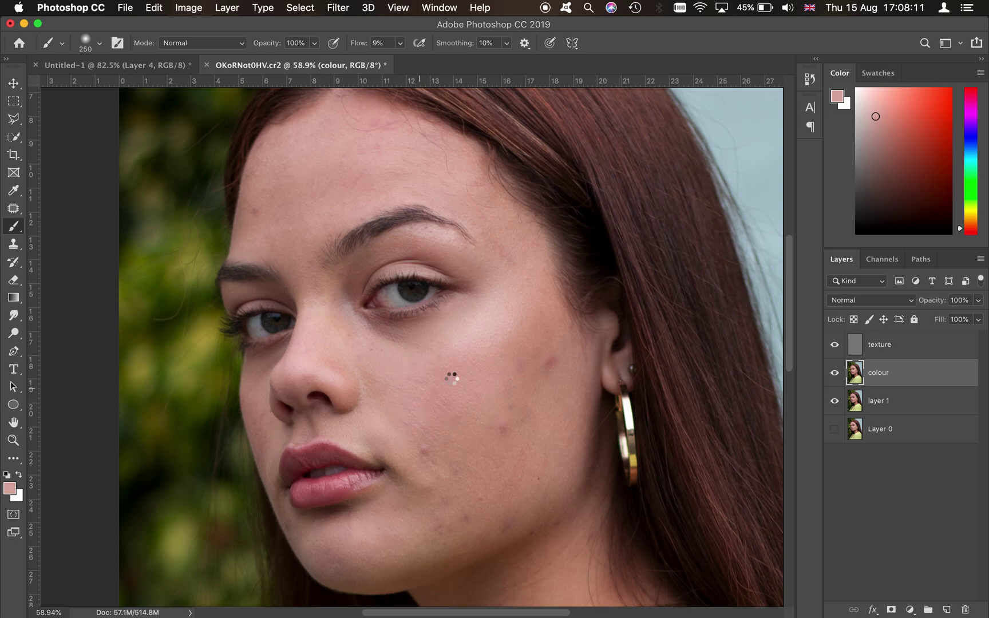
Step: Reduce the brush to 150 px and paint sampled skin tones over the red spots on the upper cheek near the ear
alt+click(527, 330)
key(bracketleft)
key(bracketleft)
key(bracketleft)
drag(521, 335, 455, 371)
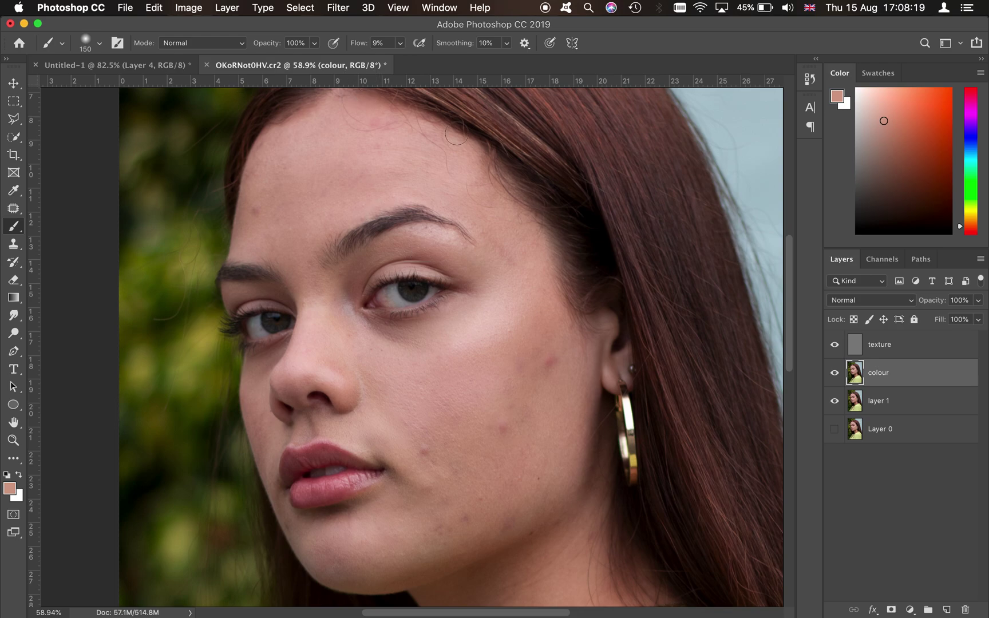
alt+click(565, 366)
alt+click(552, 364)
Step: Paint nearby sampled skin tones over the red blemishes on the lower cheek and beside the mouth corner
alt+click(523, 412)
click(497, 427)
alt+click(482, 432)
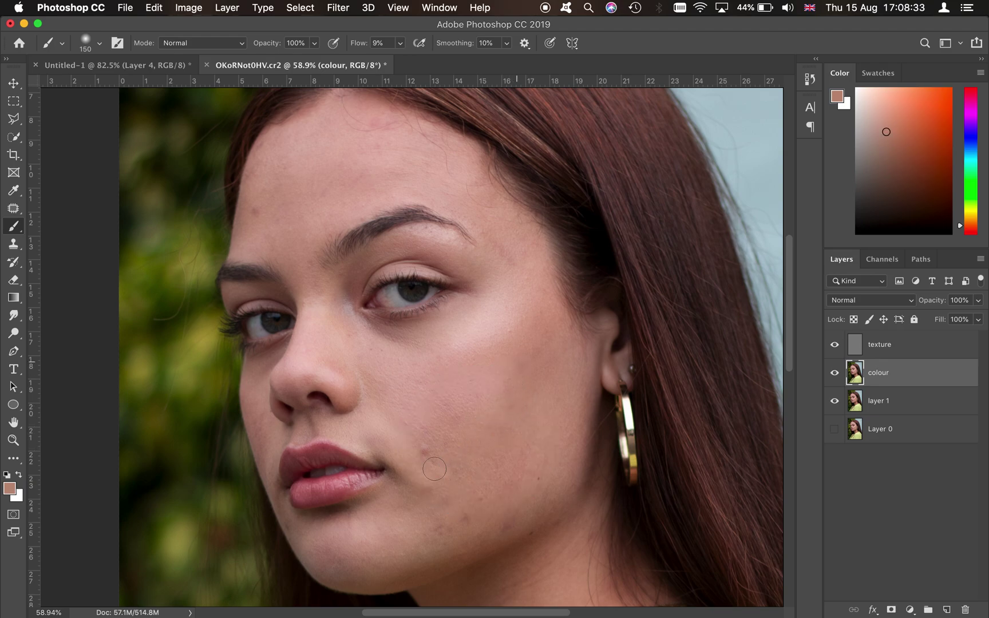
alt+click(462, 441)
alt+click(408, 436)
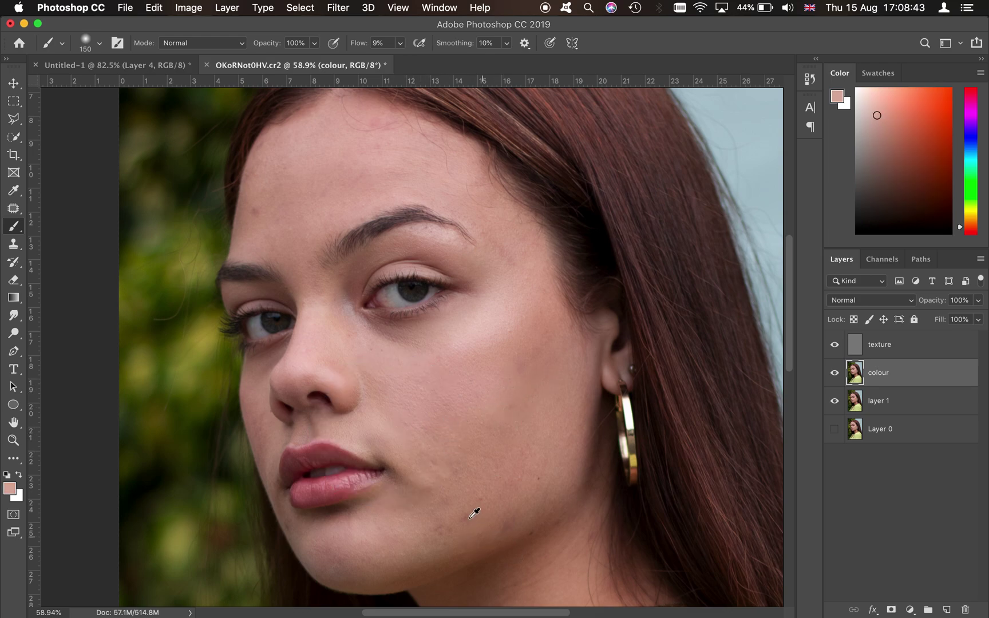
Step: Even out the discoloured spots along the jaw and chin, plus the upper cheek, with skin tones sampled around them
alt+click(528, 488)
alt+click(502, 493)
alt+click(469, 525)
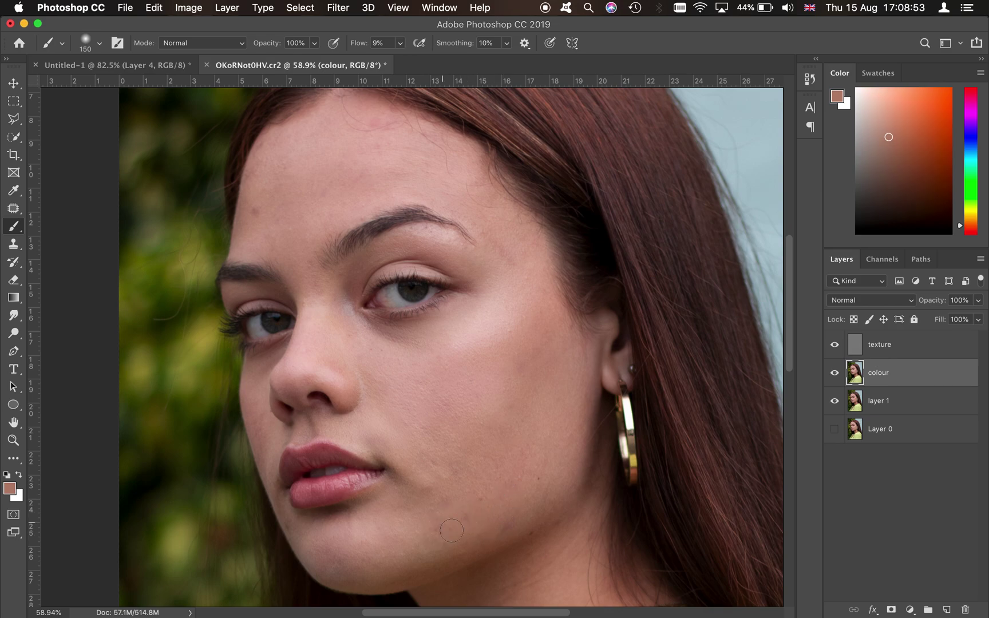
alt+click(426, 514)
alt+click(448, 498)
alt+click(469, 505)
alt+click(489, 494)
alt+click(544, 359)
Step: Paint sampled skin tones over the forehead spot and the redness near the hairline, raising the brush flow to 12%
alt+click(269, 195)
drag(383, 42, 375, 43)
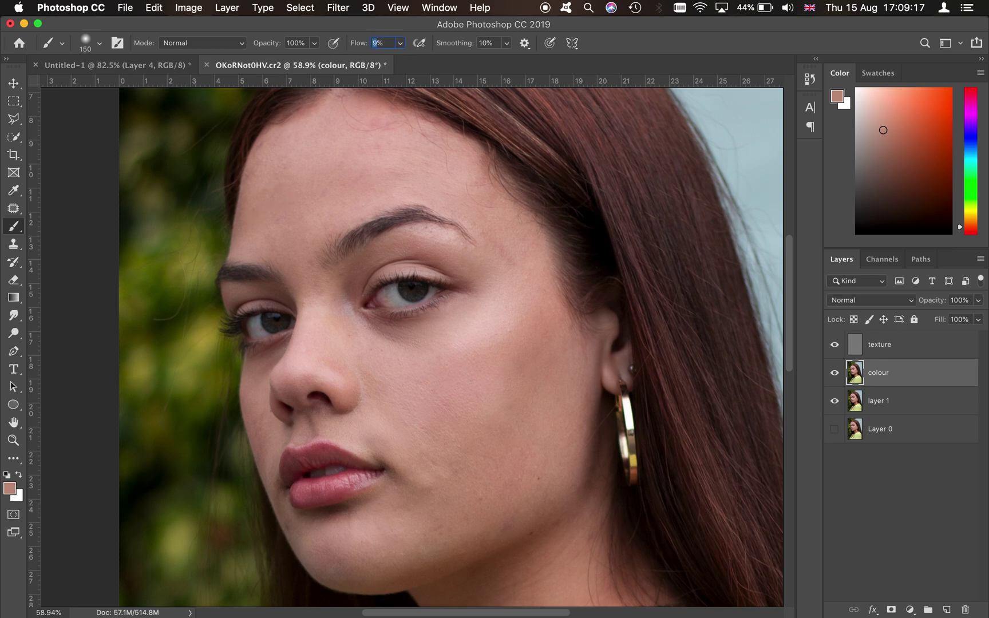
alt+click(367, 104)
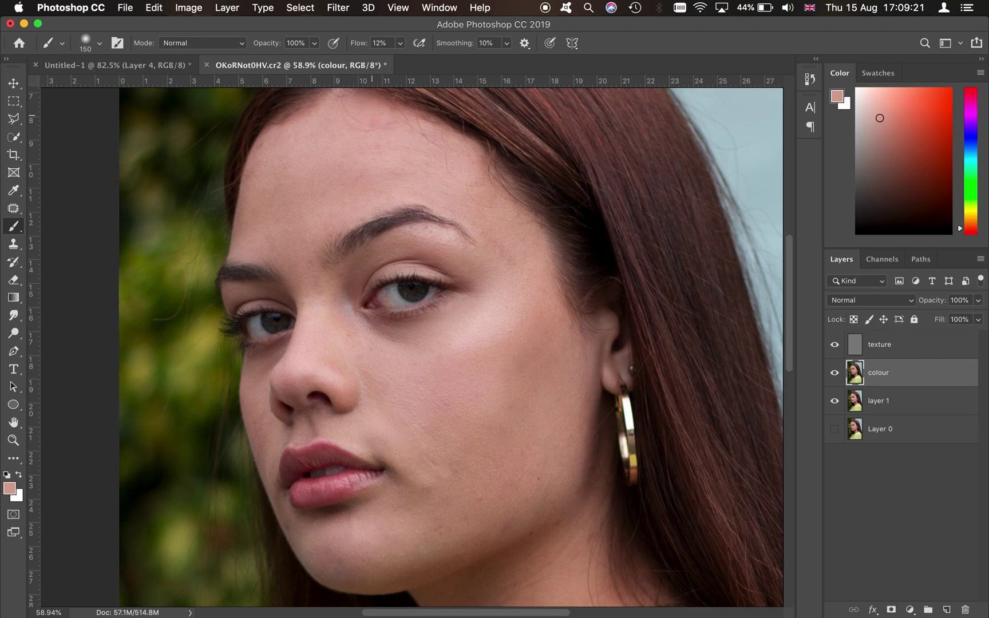
alt+click(398, 143)
alt+click(304, 148)
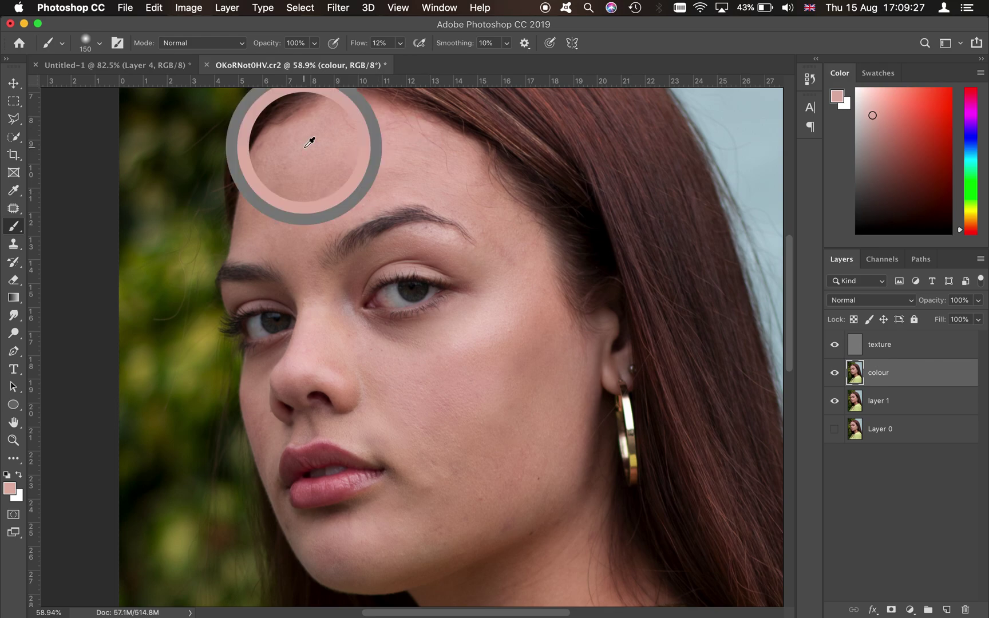
mouse_move(287, 137)
mouse_down()
mouse_move(248, 177)
mouse_move(290, 150)
mouse_move(298, 174)
mouse_move(317, 144)
mouse_move(289, 194)
mouse_move(321, 193)
mouse_move(346, 177)
mouse_move(371, 138)
mouse_move(364, 159)
mouse_up()
Step: Blend sampled skin tones over the lower forehead, between the eyebrows and along the forehead's far edge
alt+click(323, 182)
mouse_move(276, 192)
mouse_down()
mouse_move(270, 213)
mouse_move(295, 217)
mouse_move(296, 266)
mouse_move(307, 276)
mouse_move(313, 265)
mouse_move(319, 293)
mouse_up()
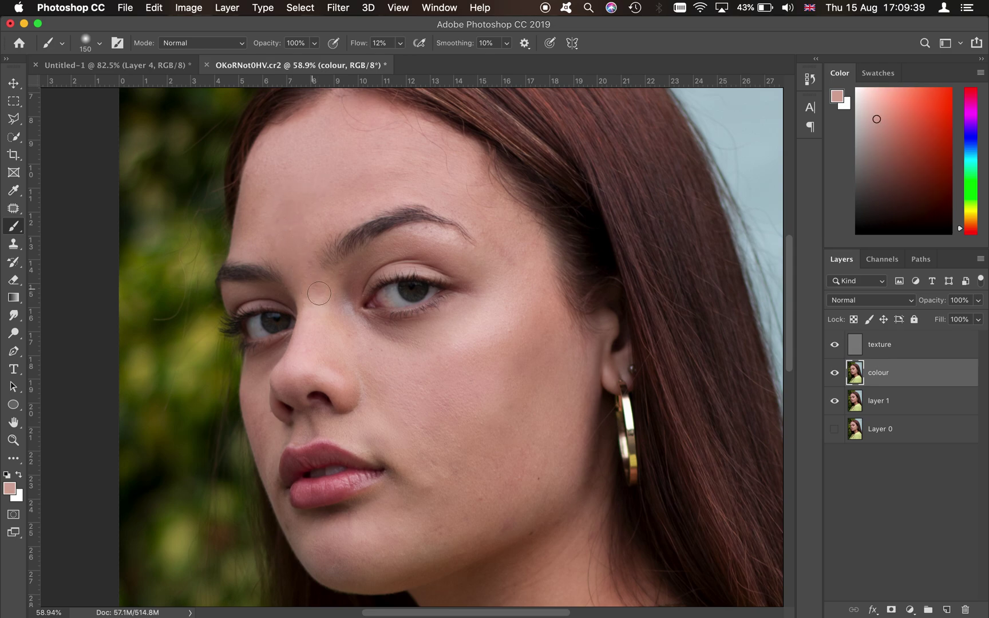
alt+click(257, 219)
mouse_move(256, 207)
mouse_down()
mouse_move(247, 234)
mouse_move(250, 197)
mouse_move(248, 218)
mouse_up()
Step: Even out the skin colour on the nose bridge, the near upper eyelid and the temple with locally sampled tones
alt+click(305, 301)
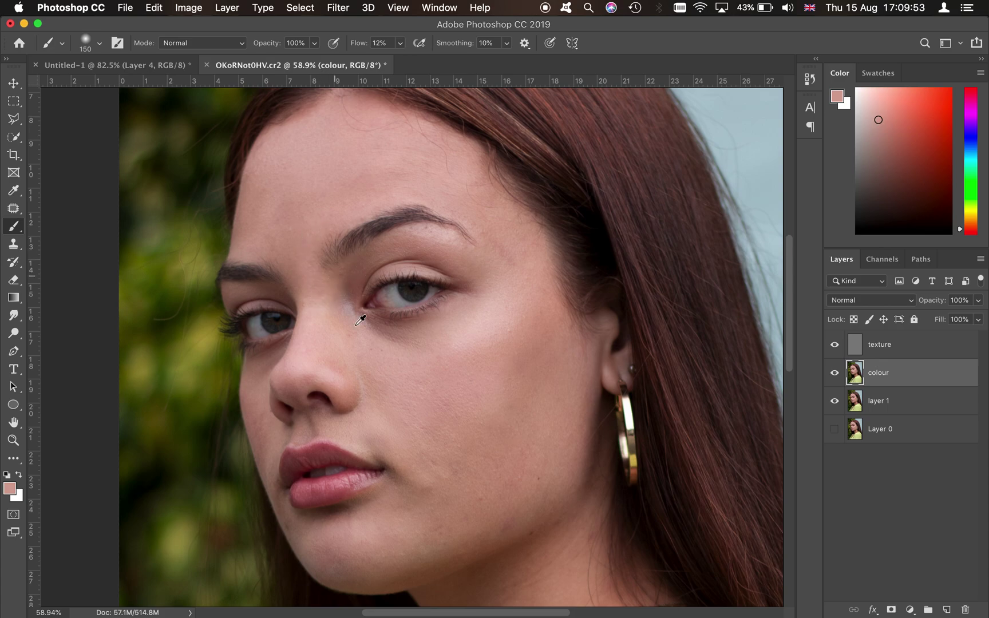
alt+click(438, 241)
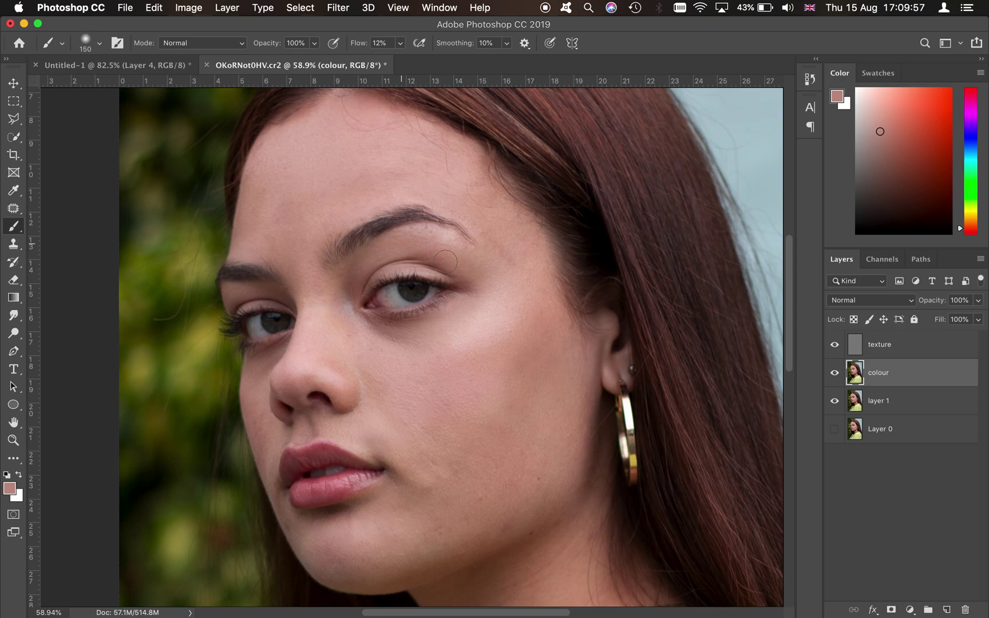
alt+click(515, 209)
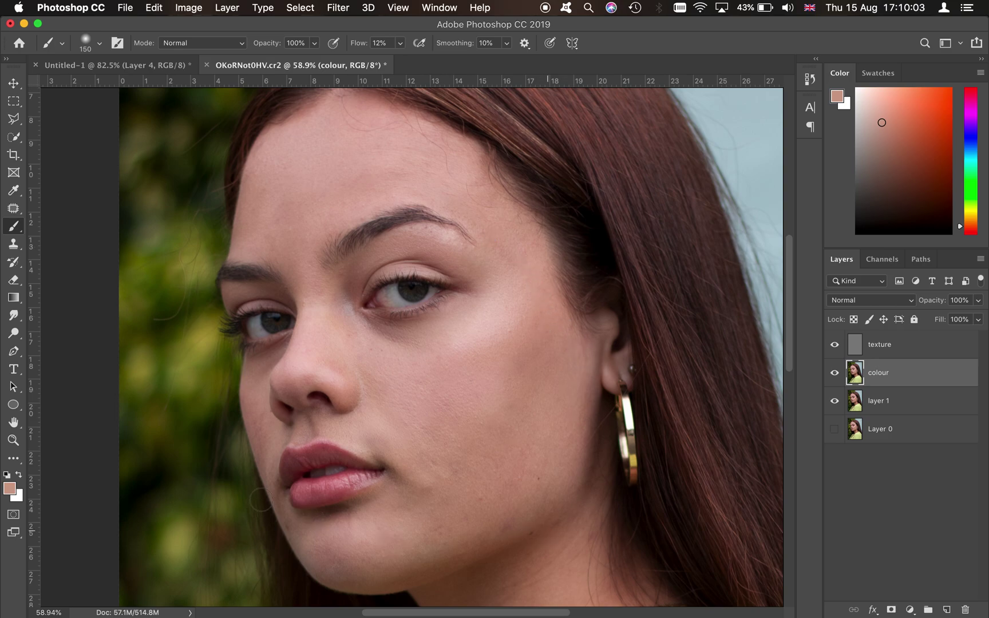
Step: Paint locally sampled skin tones along the far cheek and over the chin and jaw to even their colour
alt+click(260, 397)
click(259, 424)
alt+click(284, 496)
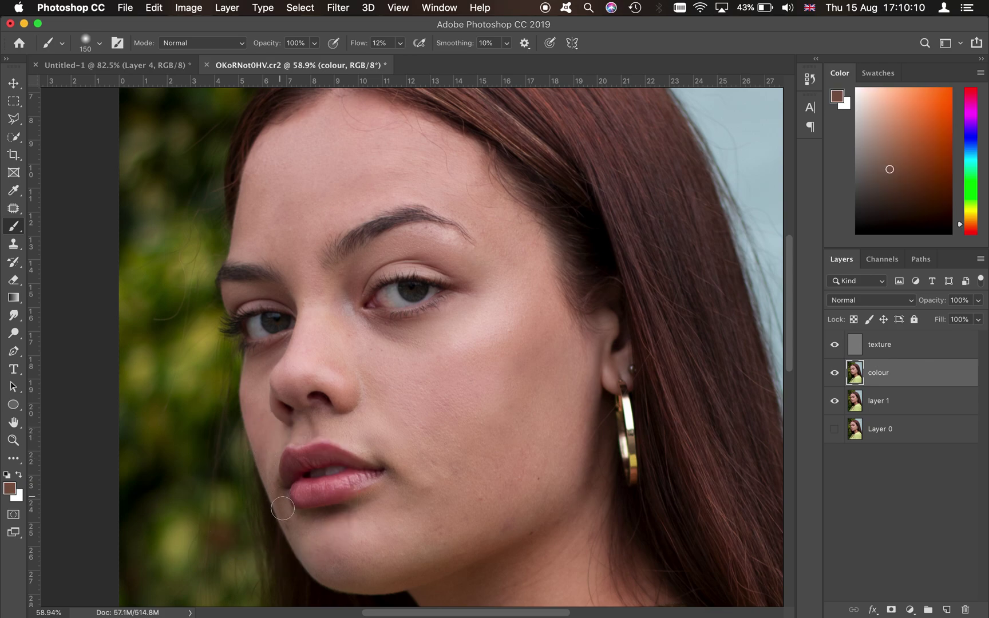
alt+click(296, 534)
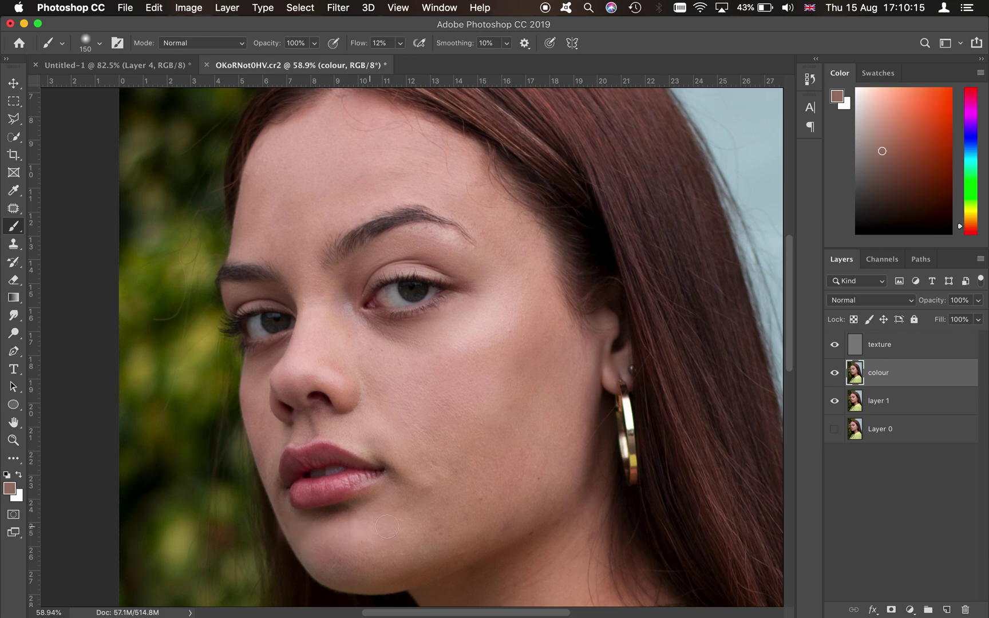
alt+click(419, 515)
alt+click(506, 511)
Step: Group the texture and colour layers together
click(954, 350)
shift+click(934, 375)
key(super+g)
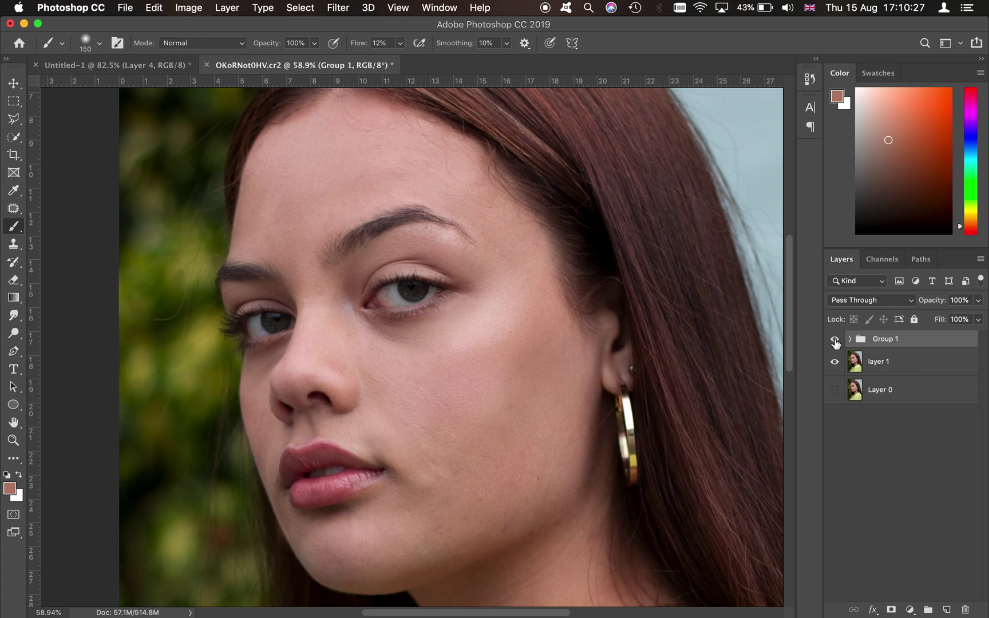
Step: Toggle the retouching group's visibility repeatedly to compare the face before and after the skin cleanup
click(835, 339)
click(835, 340)
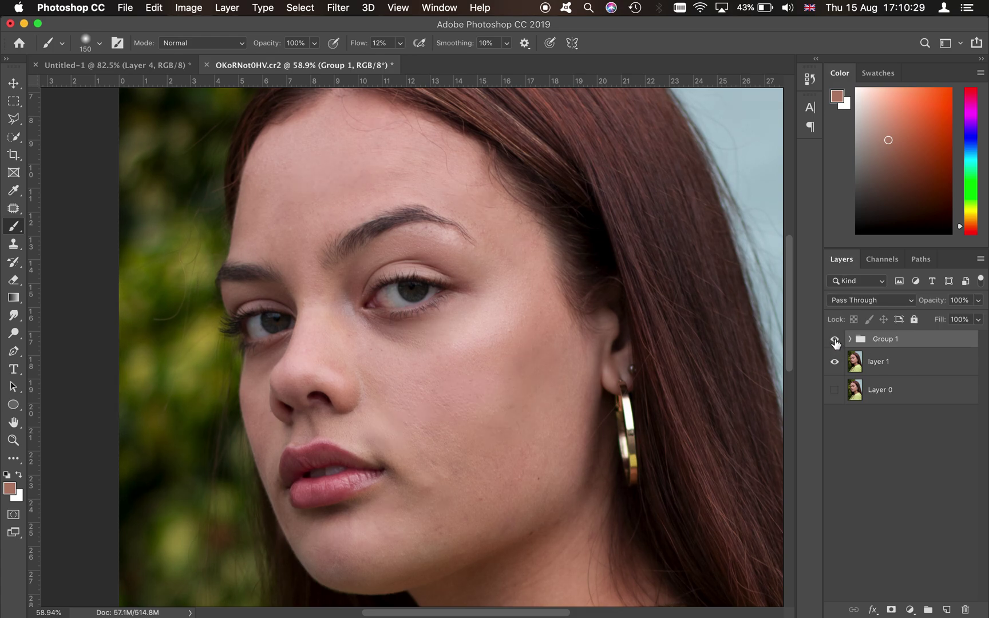
click(835, 340)
click(835, 340)
click(835, 341)
click(835, 341)
click(835, 341)
click(835, 342)
click(835, 341)
click(835, 341)
click(835, 341)
click(835, 341)
click(835, 341)
click(835, 342)
click(835, 341)
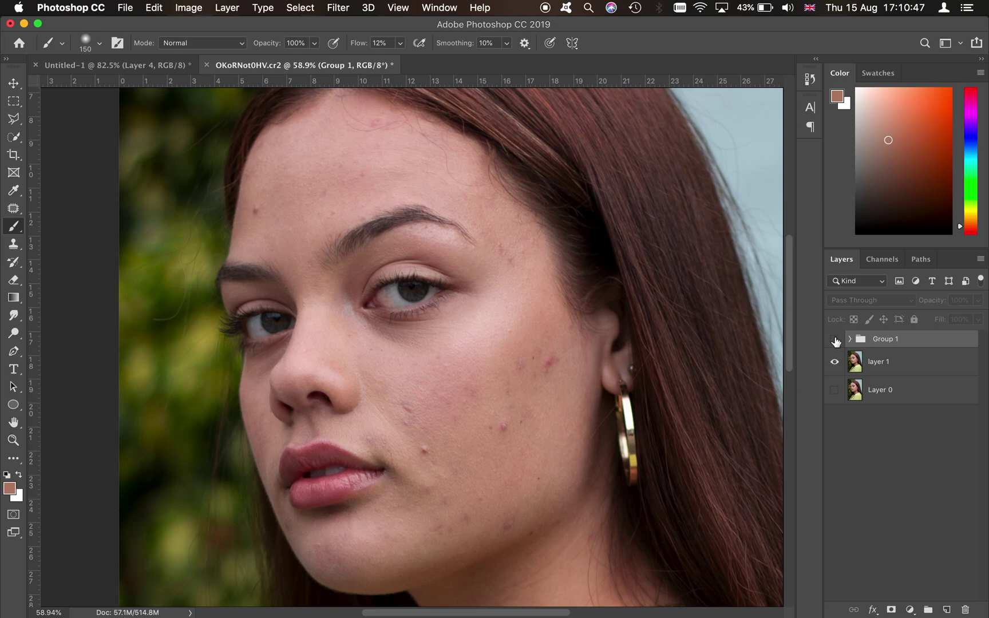
click(835, 341)
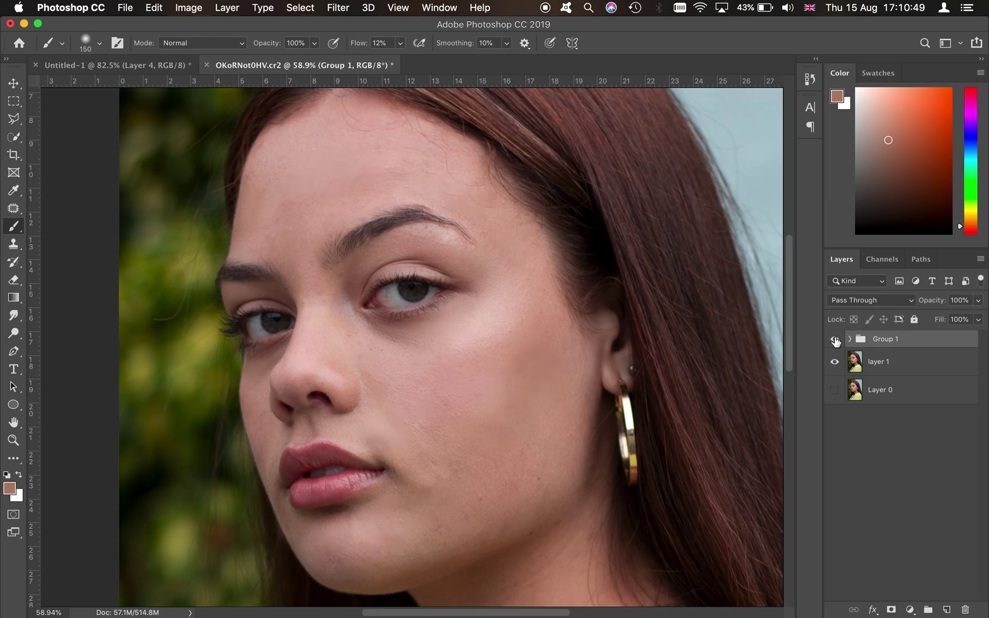
click(835, 341)
click(835, 341)
click(835, 341)
click(835, 341)
click(835, 342)
click(835, 341)
click(835, 341)
click(835, 341)
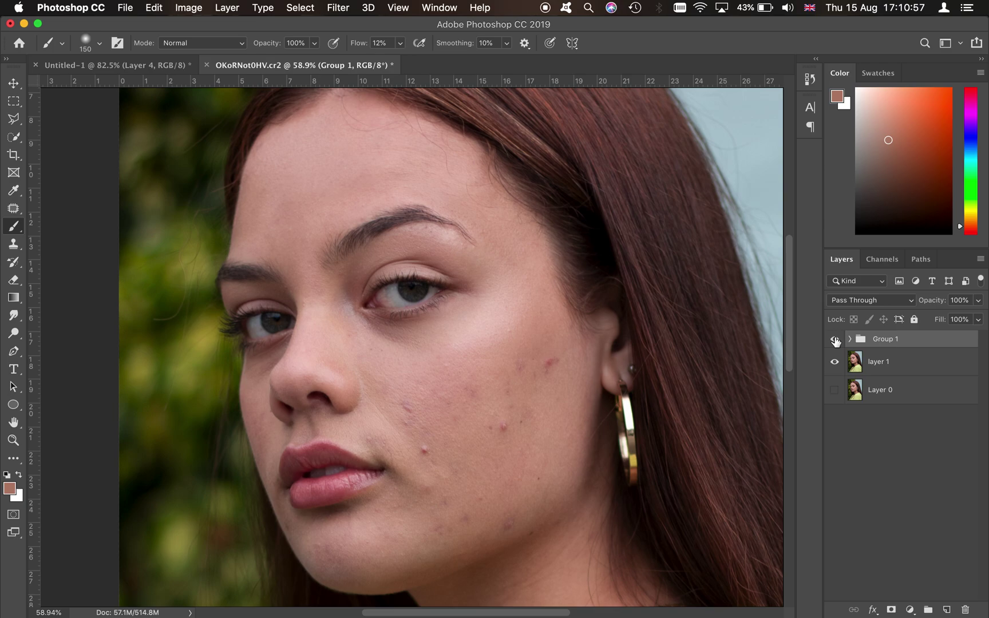